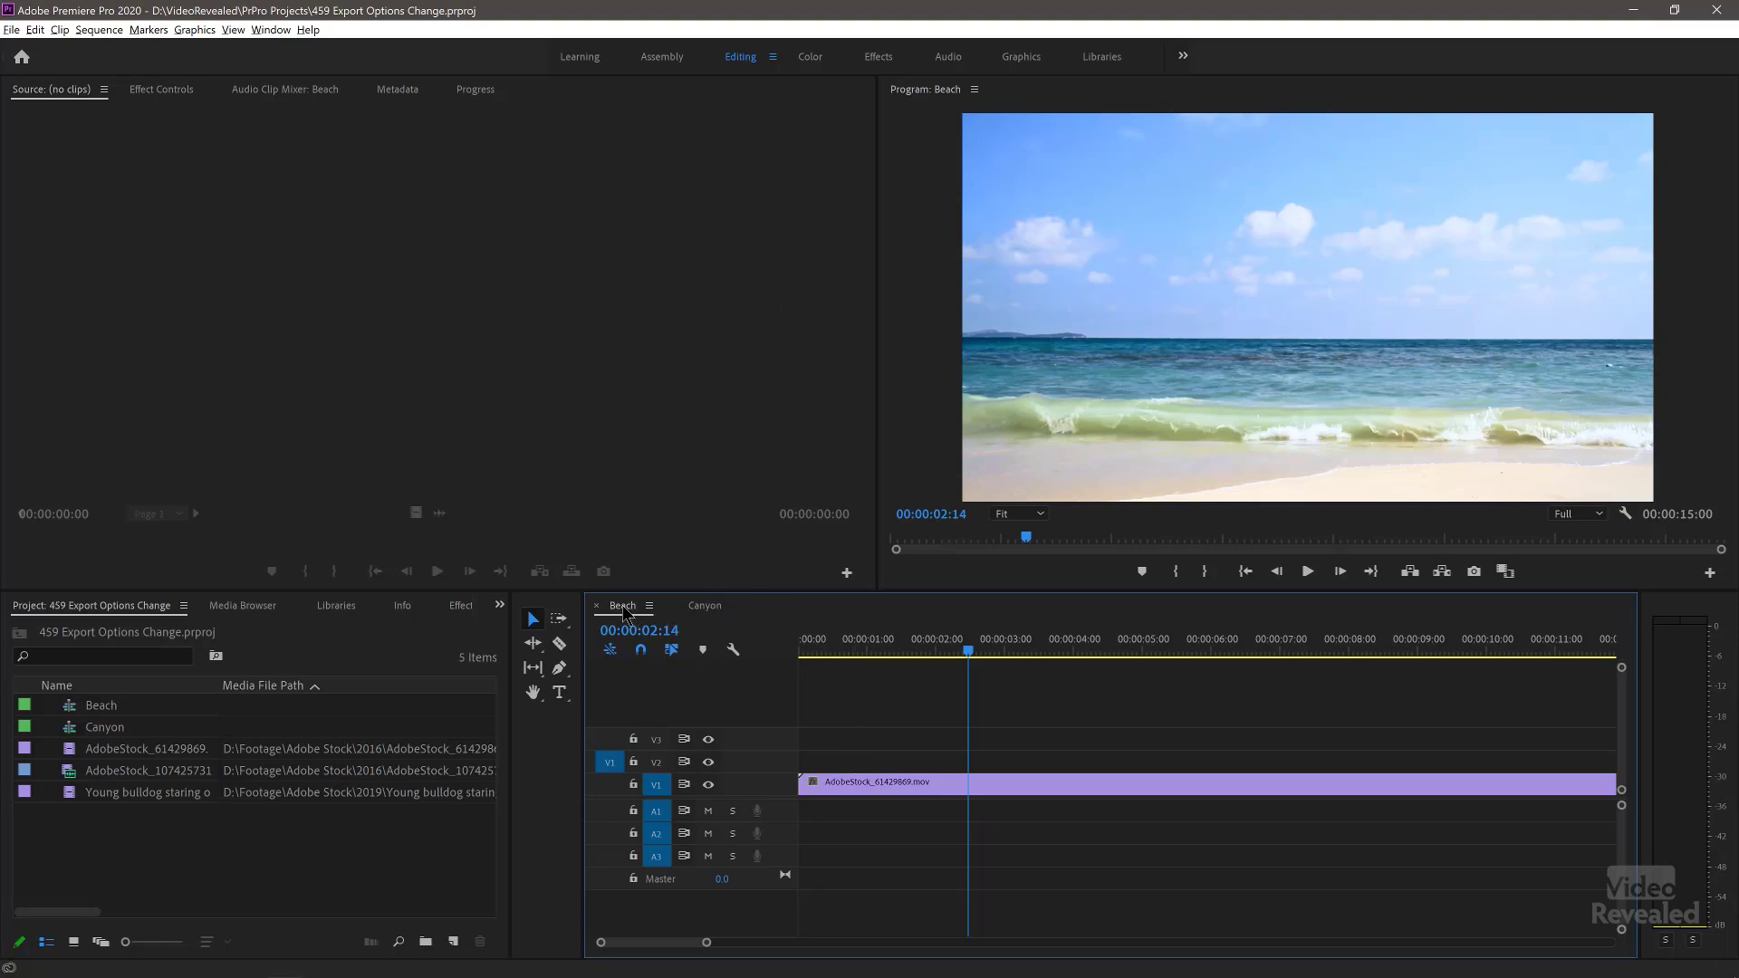
Step: Toggle the timeline between the Canyon and Beach sequences, cycling focus across the source, project and timeline panels
click(707, 606)
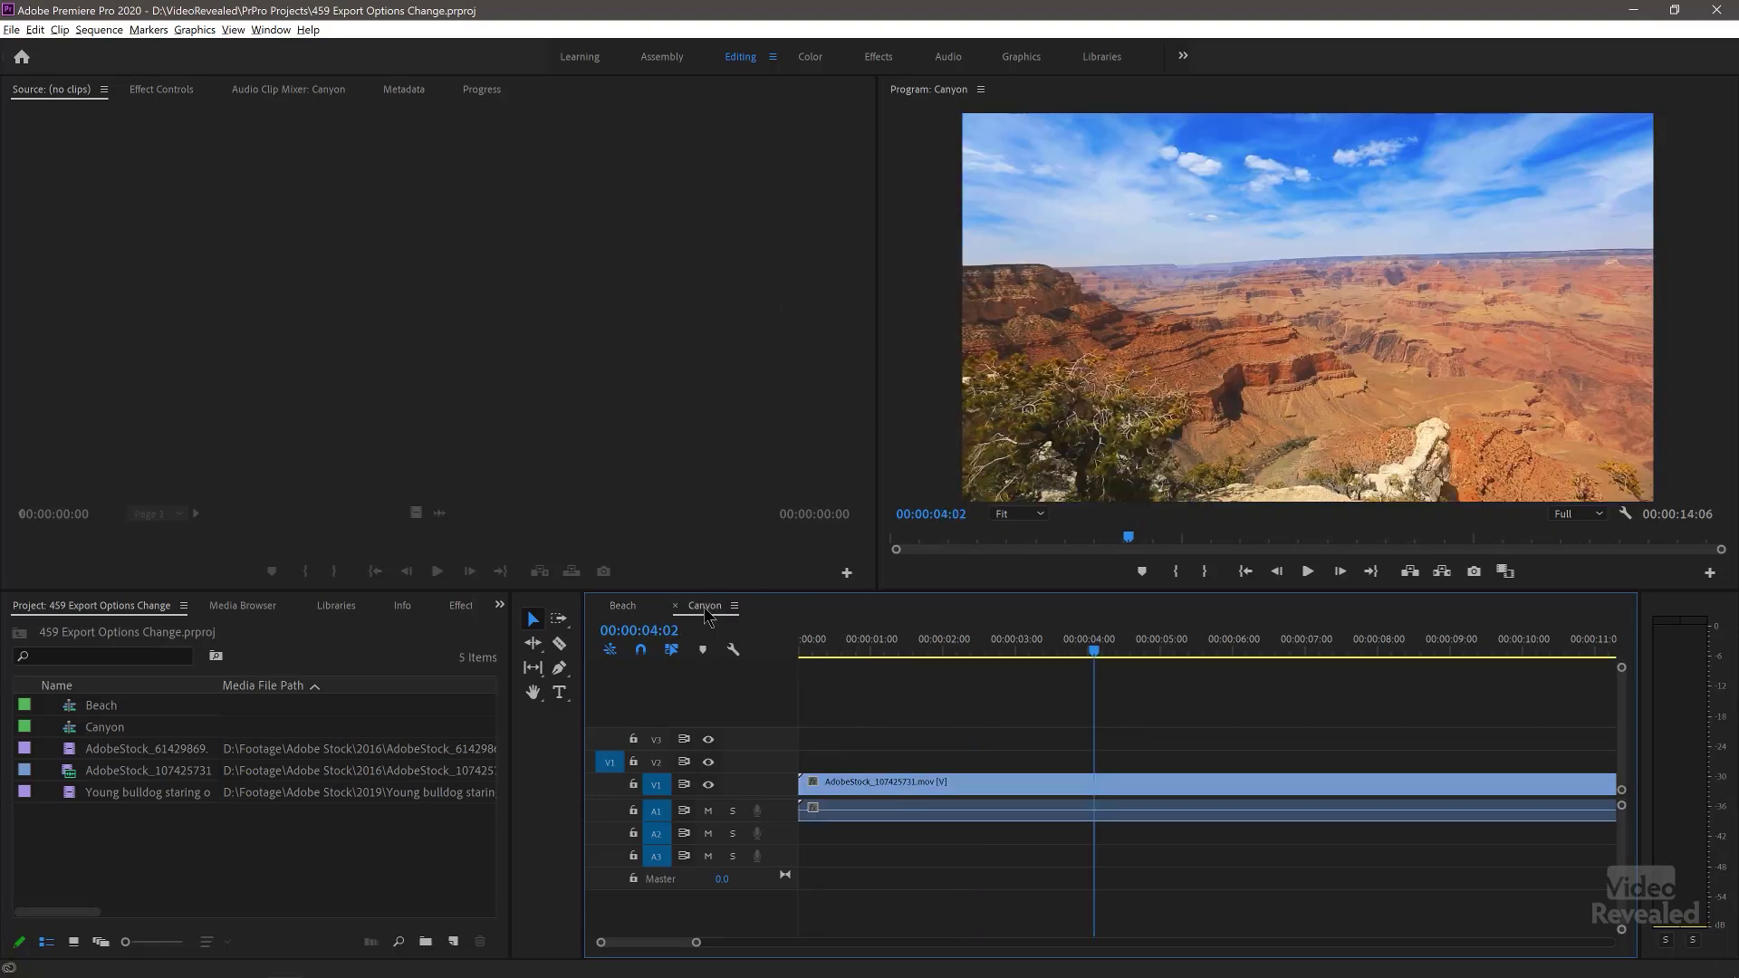
click(628, 615)
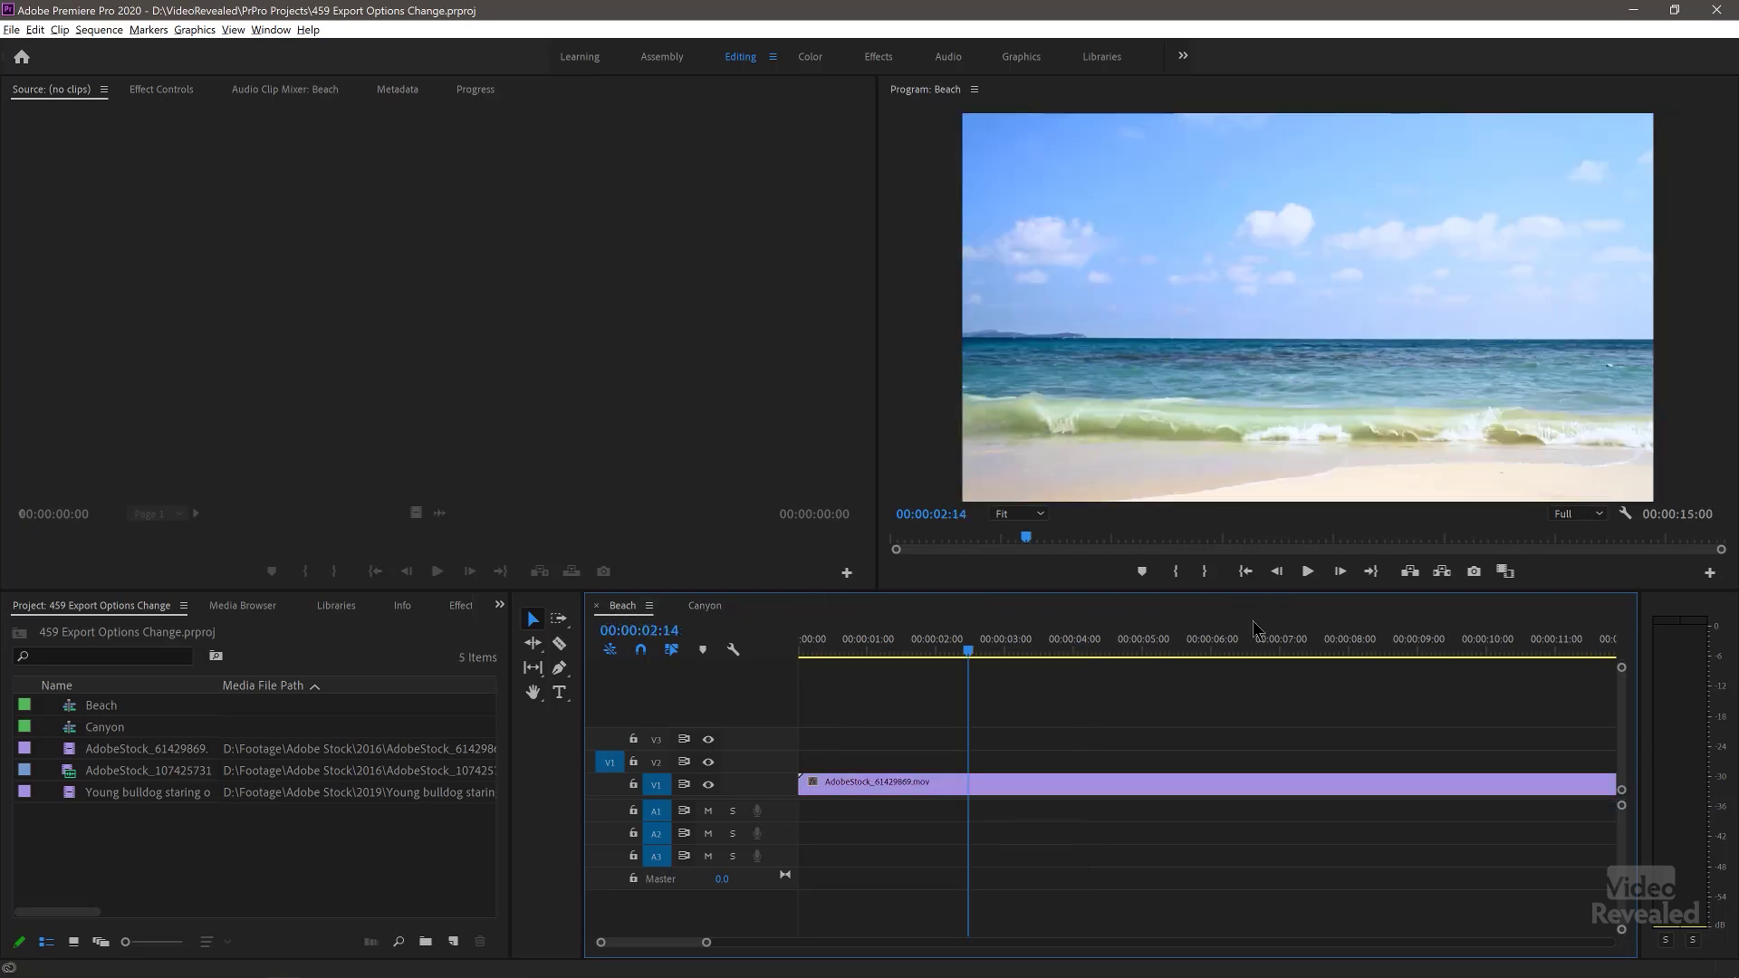
click(779, 465)
key(shift+4)
click(444, 838)
key(shift+4)
key(shift+3)
key(shift+1)
click(791, 610)
click(766, 510)
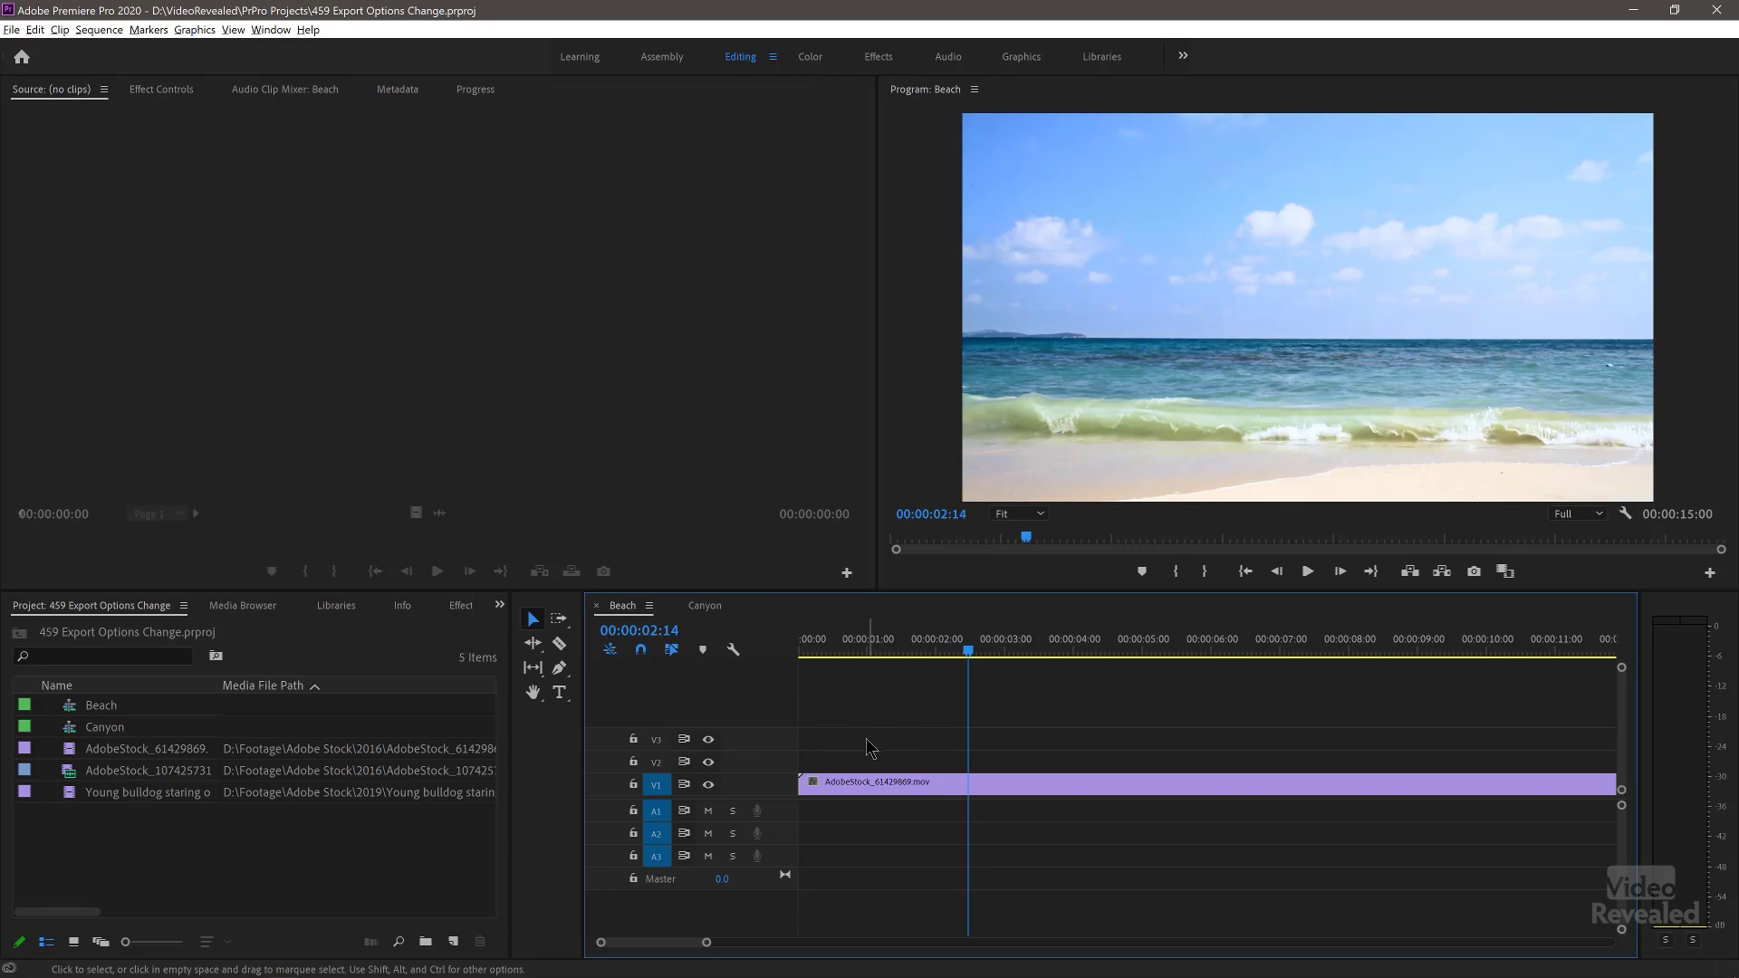
Step: Open the media export settings for the Beach sequence, widen the window, then dismiss without exporting
click(11, 30)
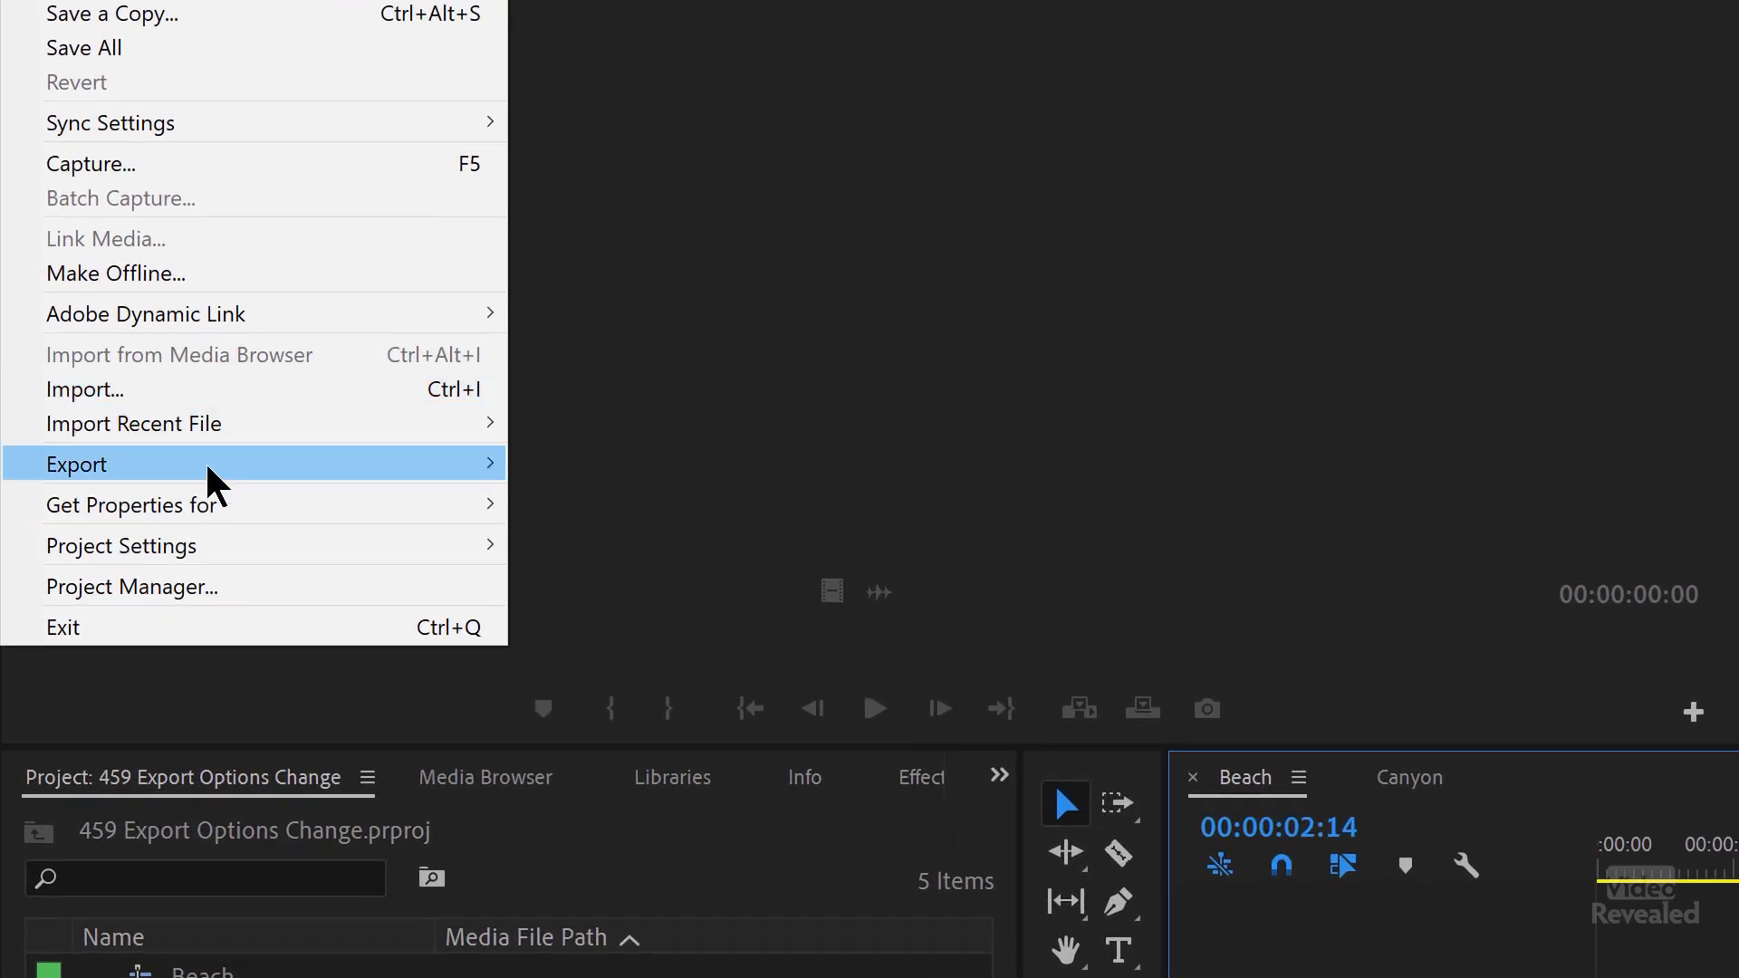
mouse_move(481, 481)
click(622, 474)
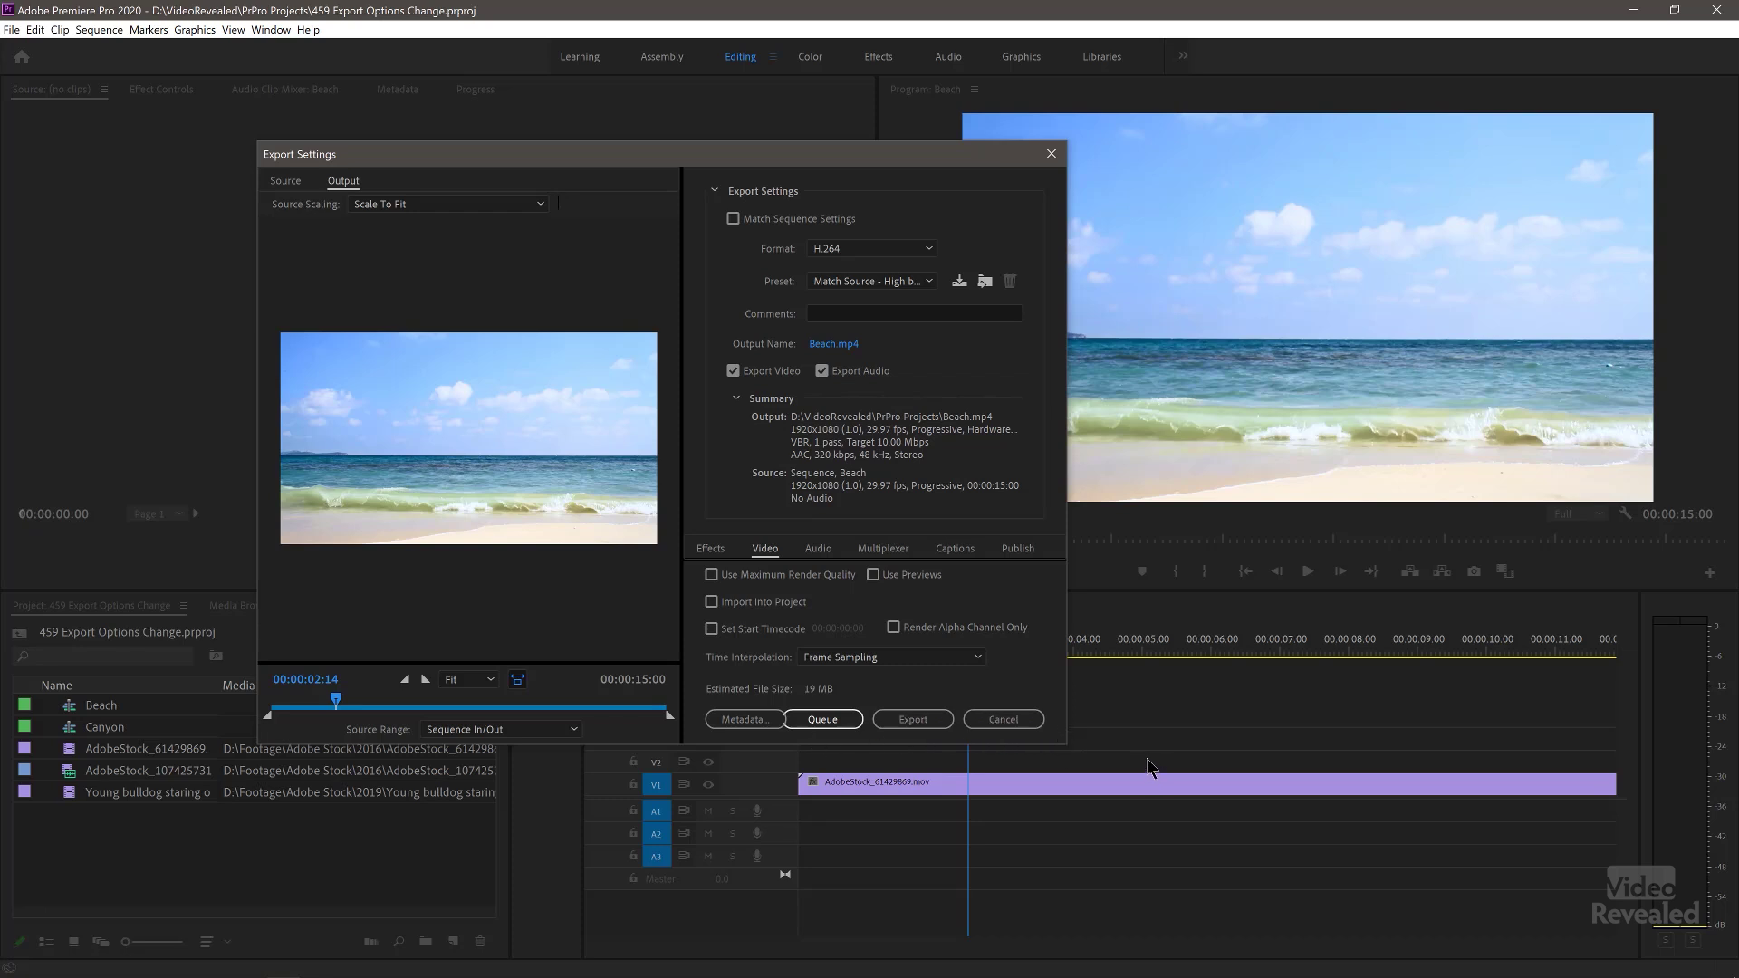
drag(1131, 764, 1142, 764)
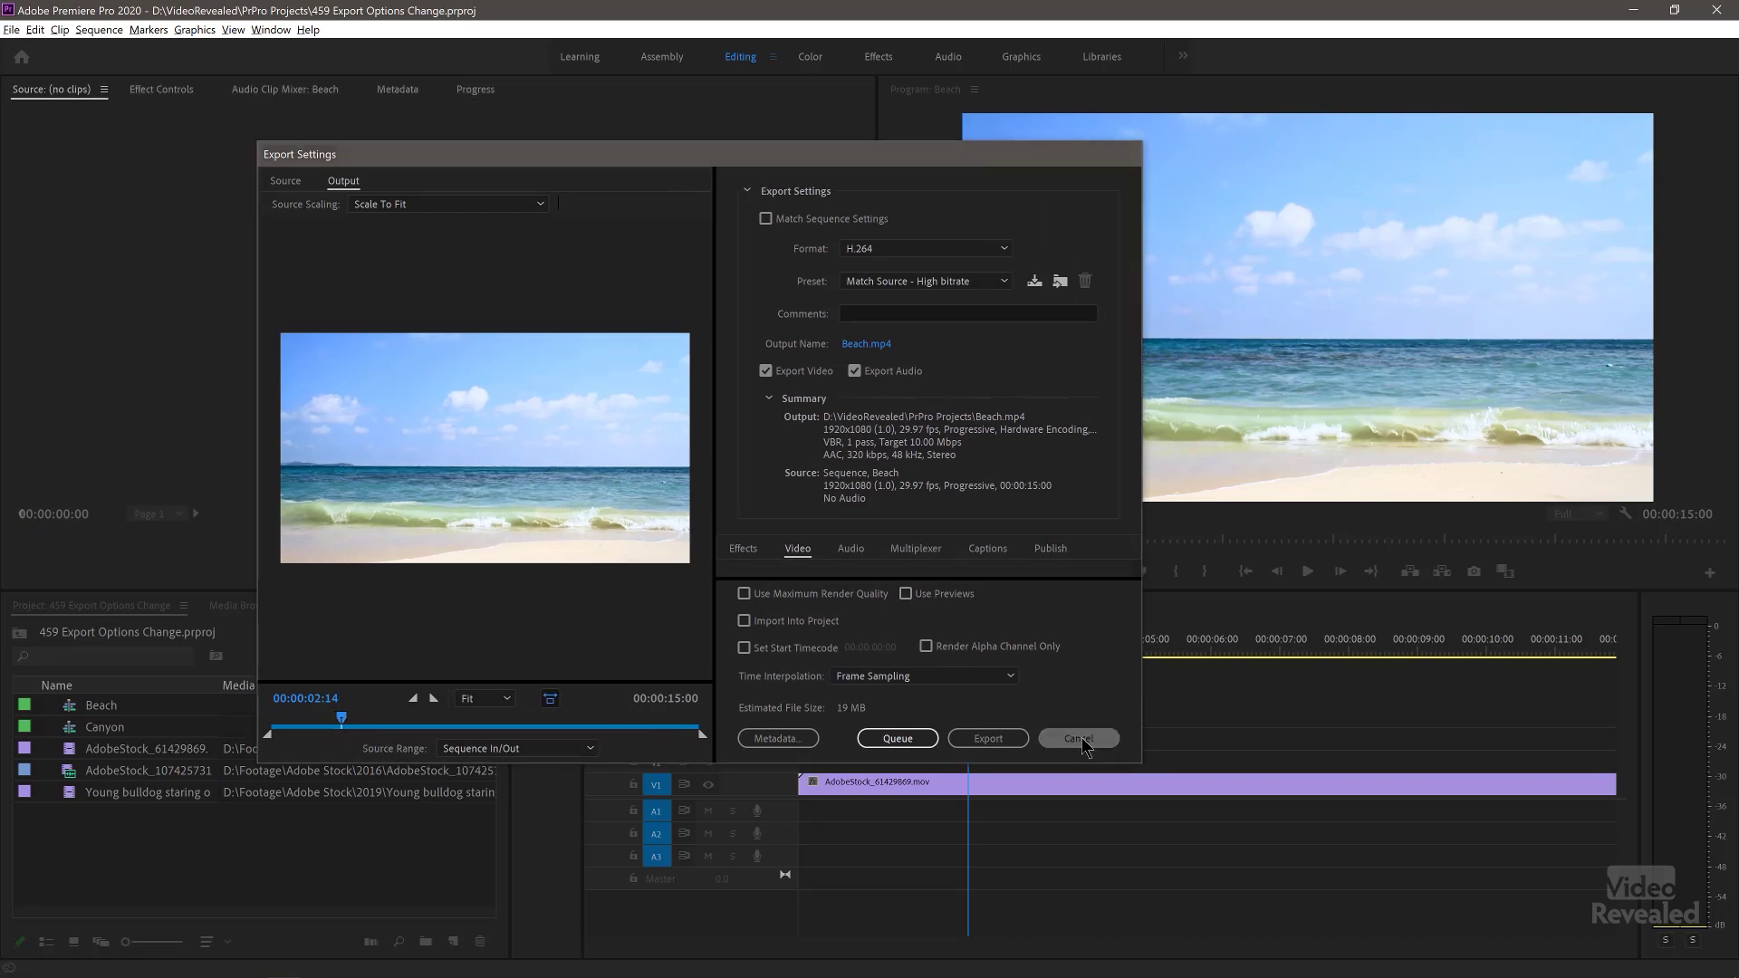
click(1079, 740)
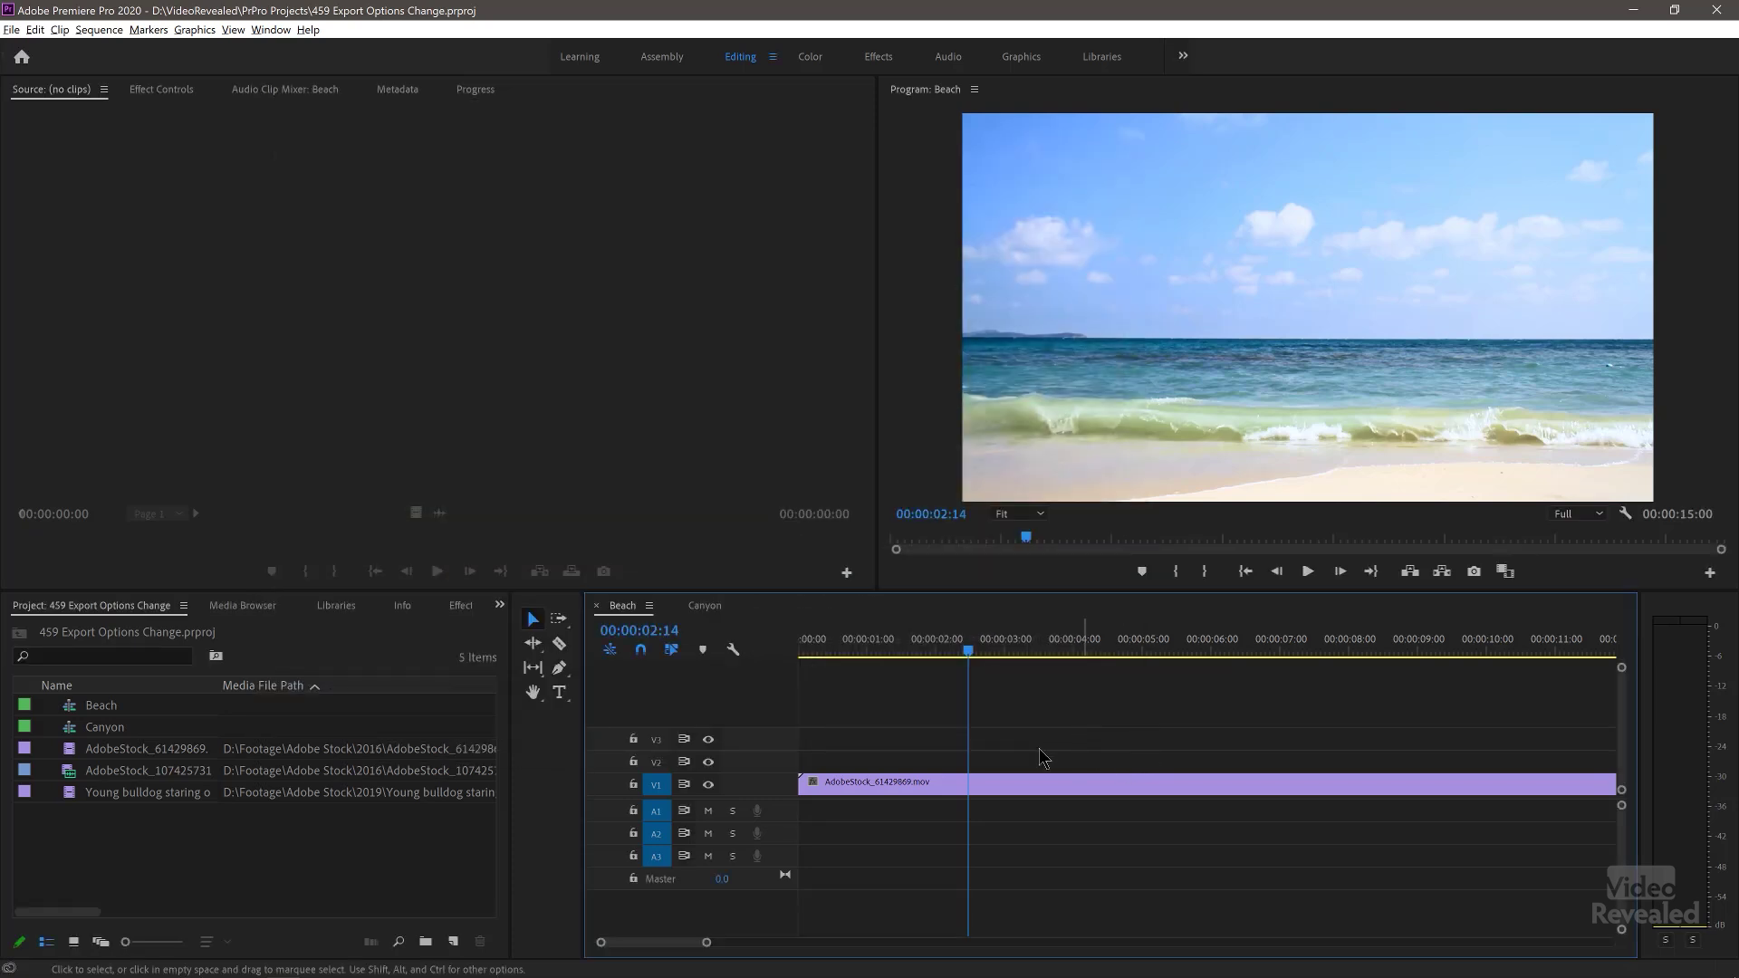
Step: Show the Canyon sequence in the timeline, check the File > Export list, and select Beach in the project list
click(703, 607)
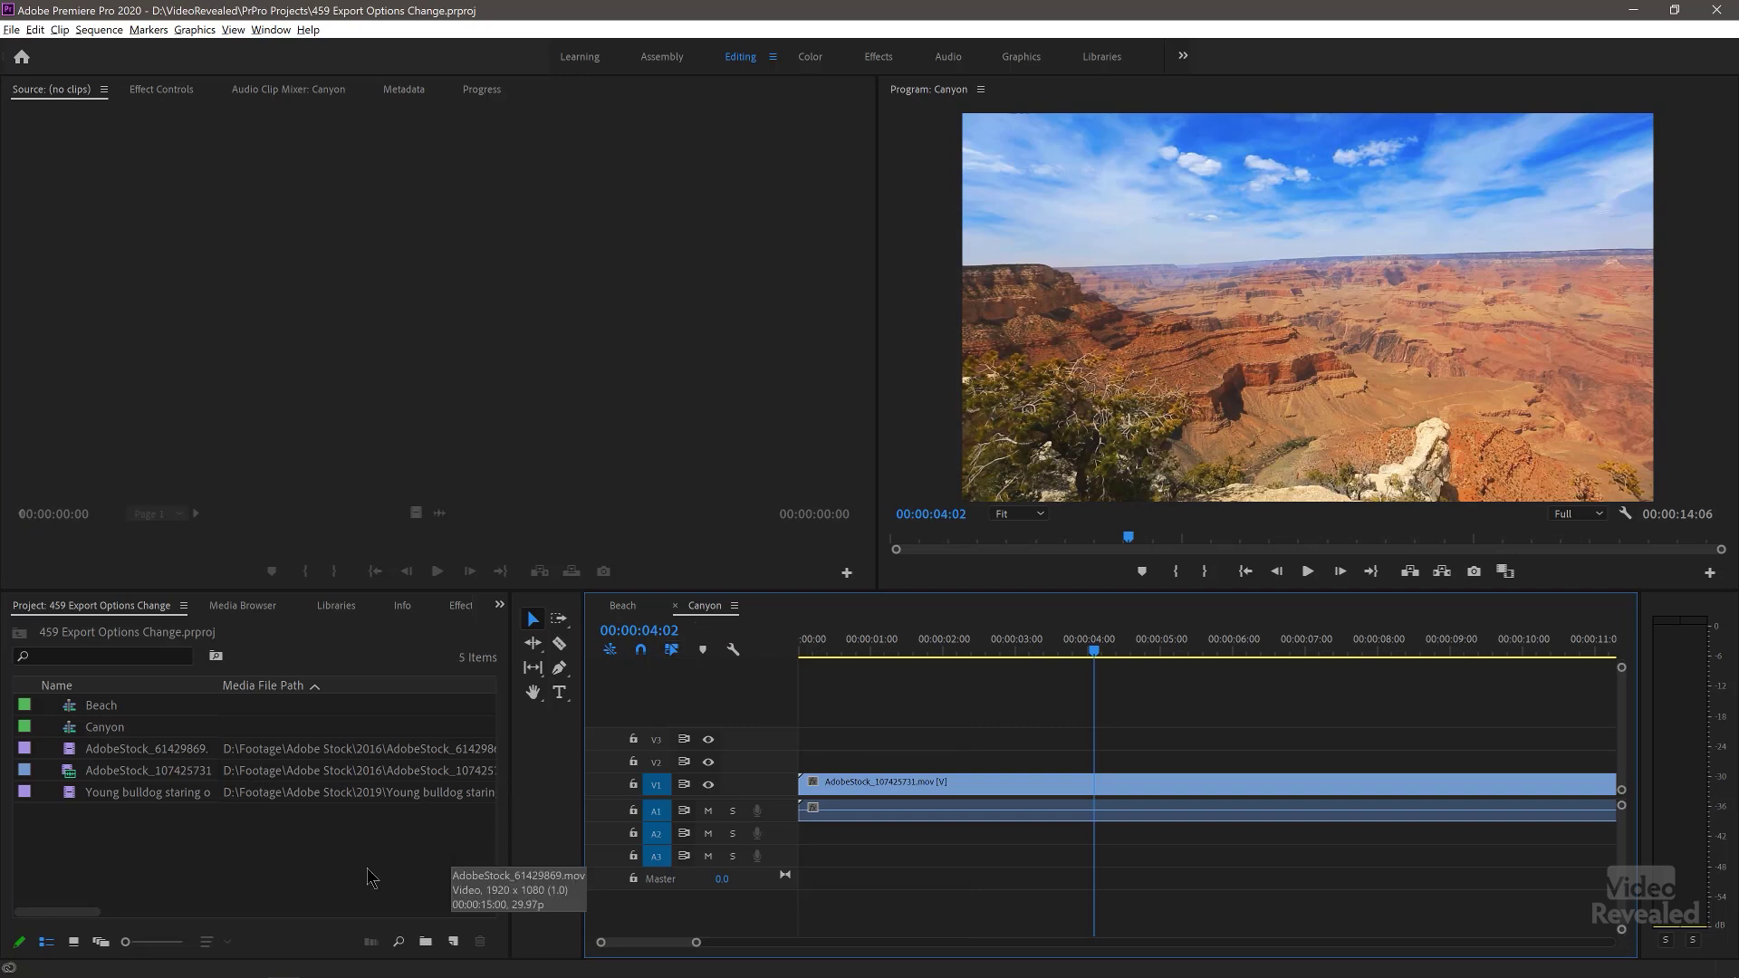
click(337, 860)
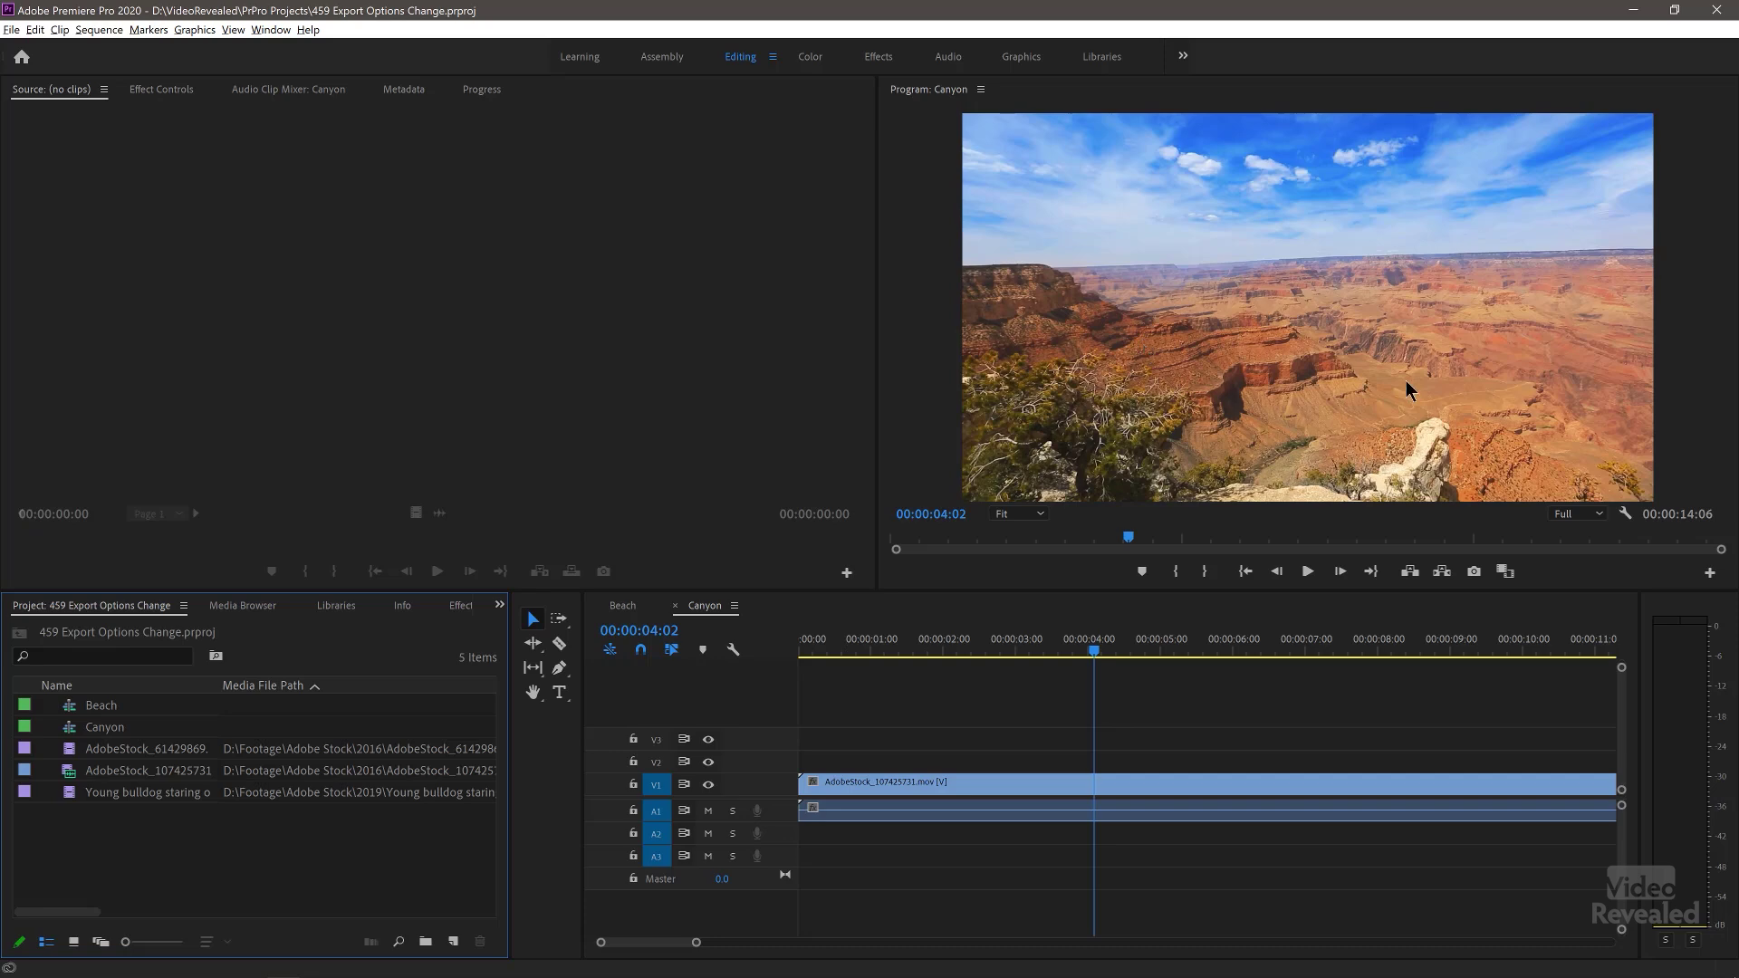
click(11, 30)
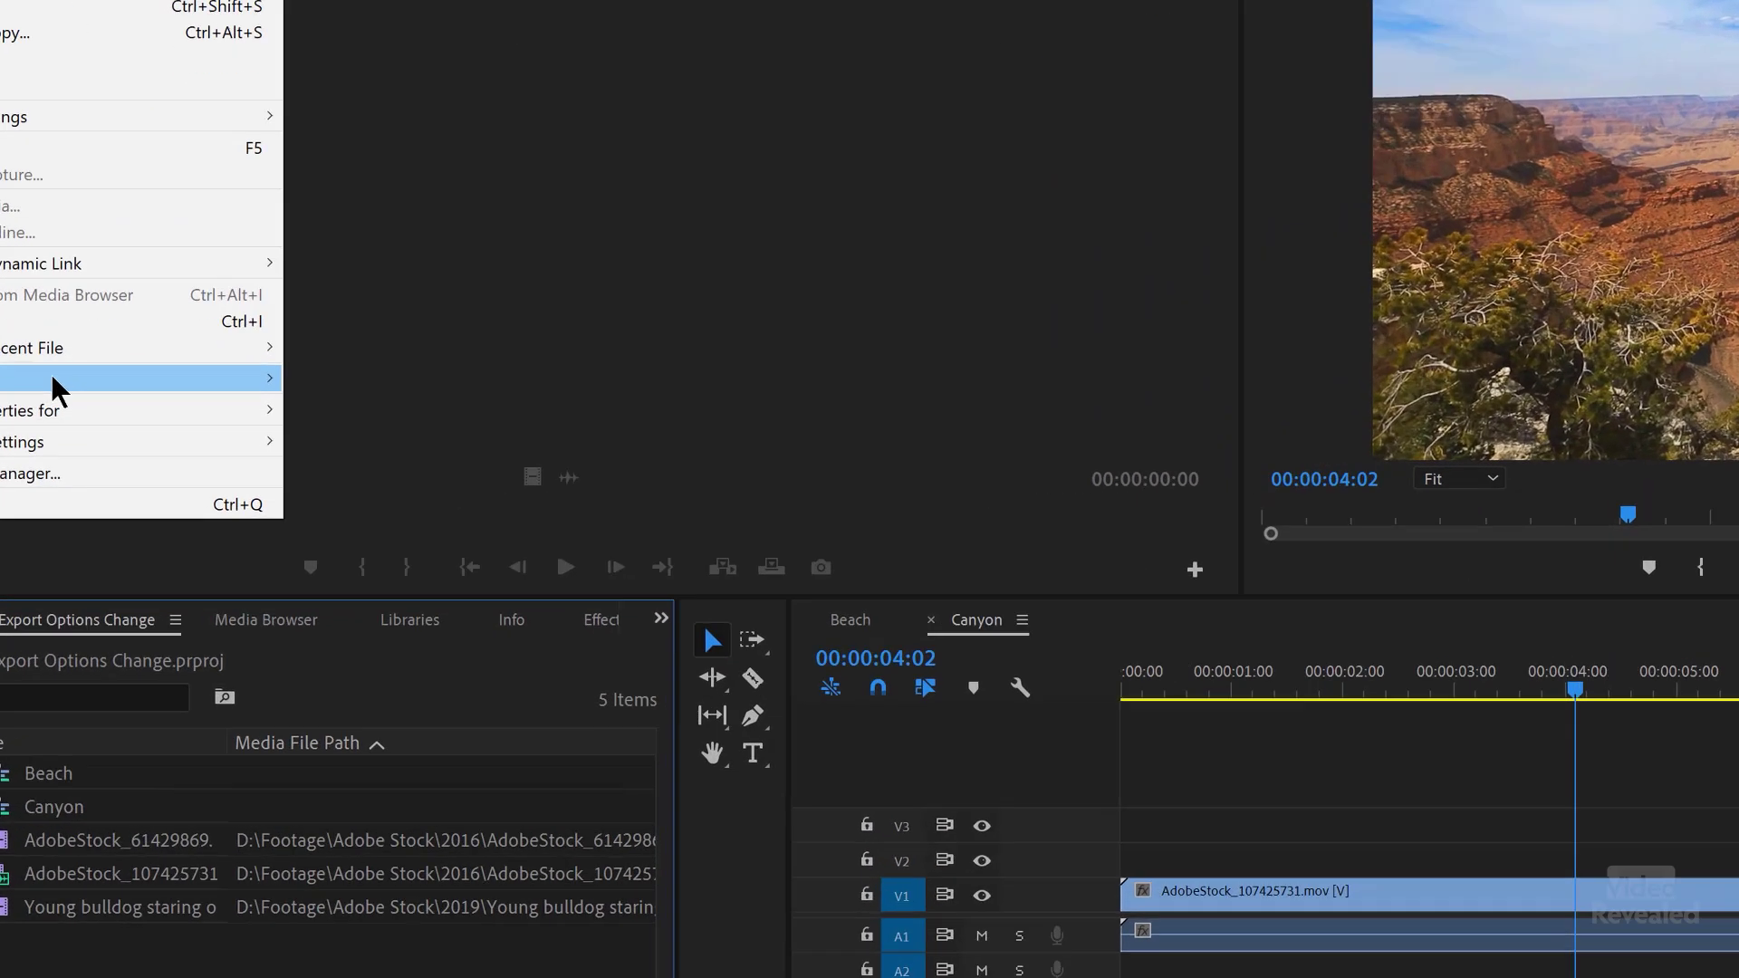
mouse_move(55, 378)
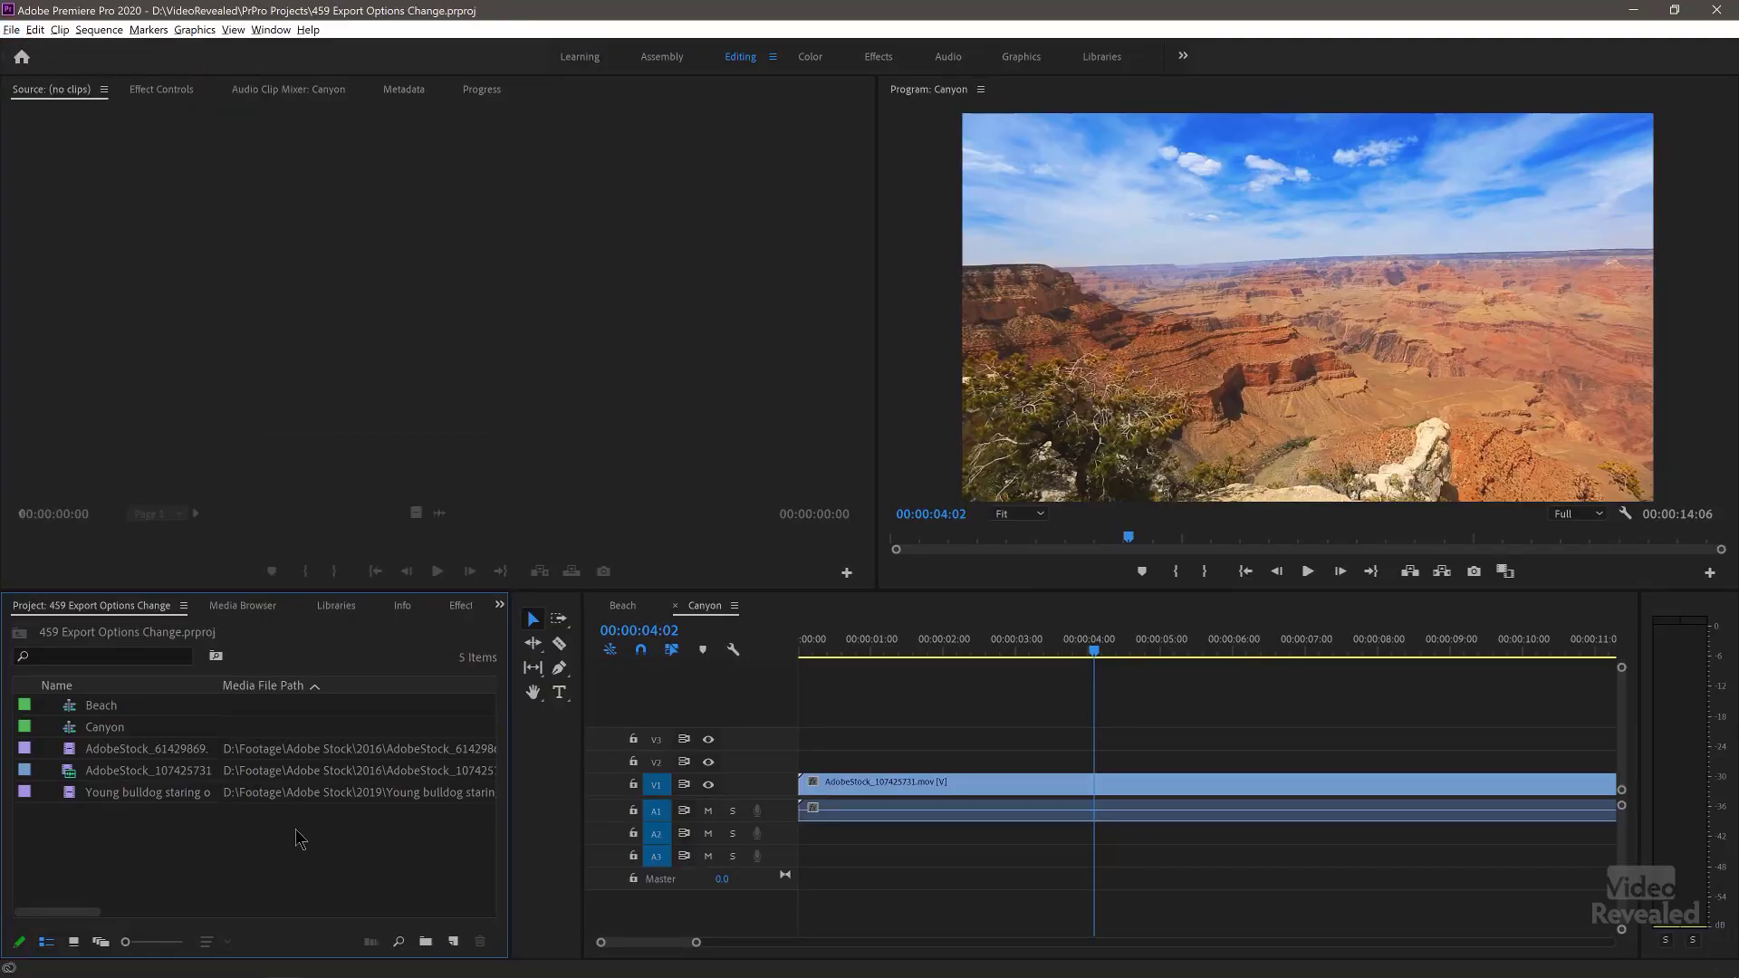
click(78, 709)
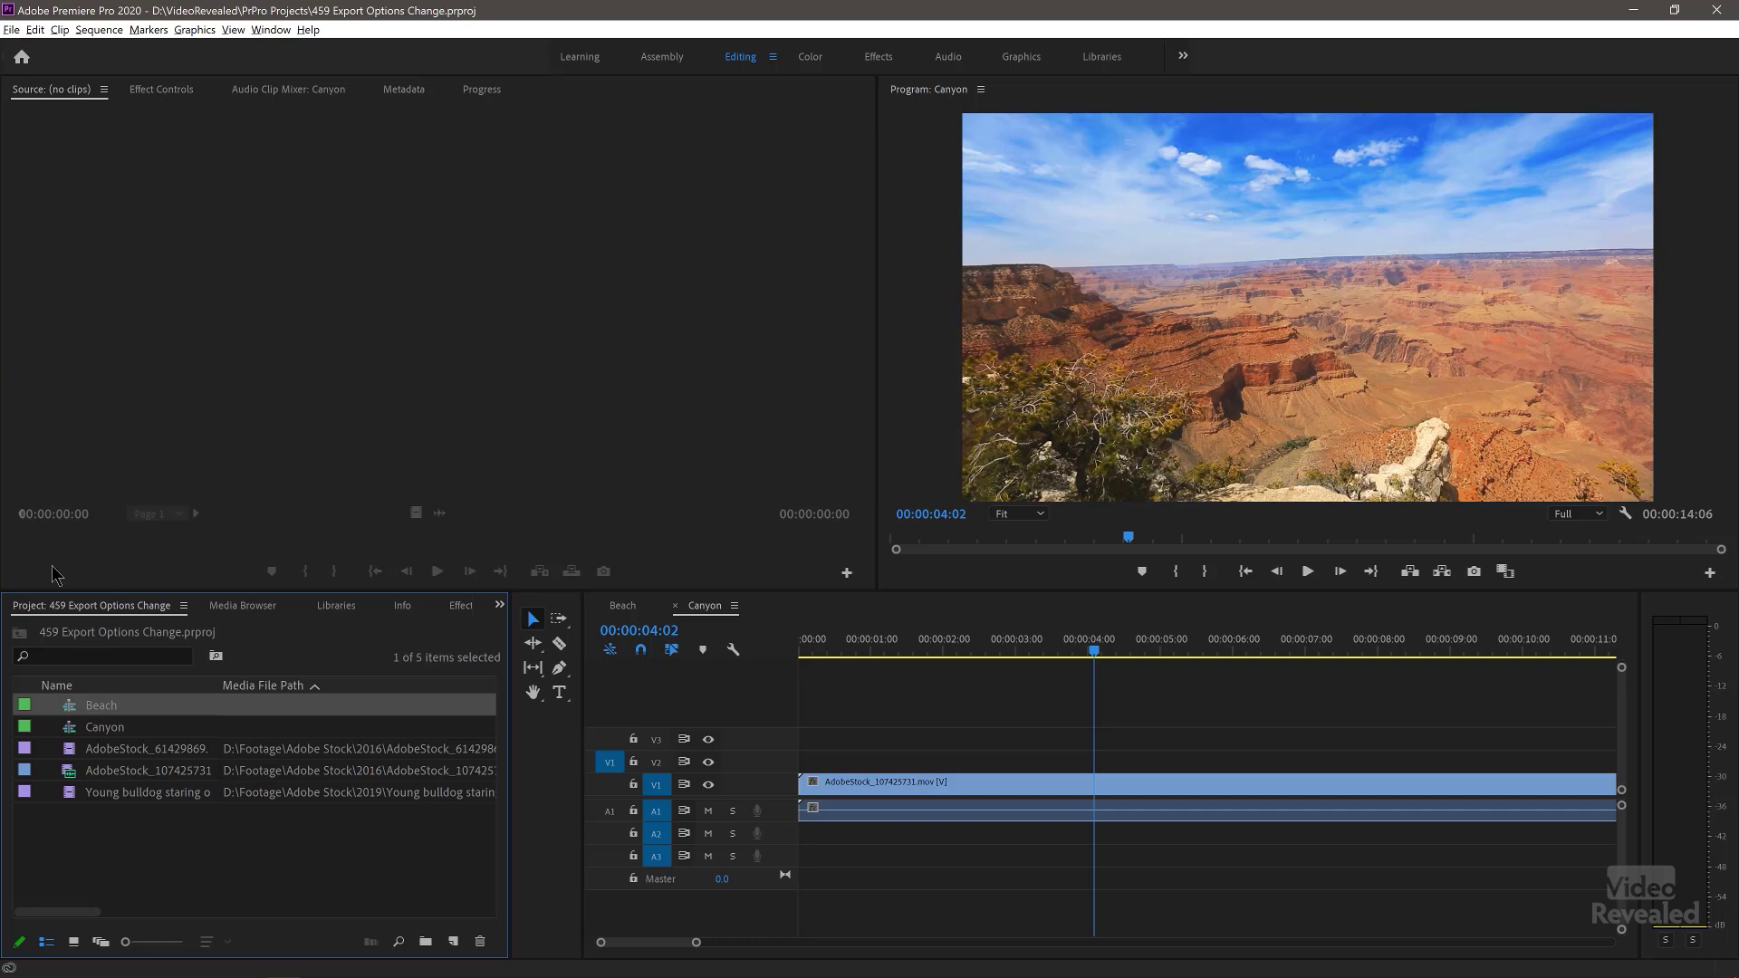
Step: Open the media export settings with the Beach sequence selected
click(11, 30)
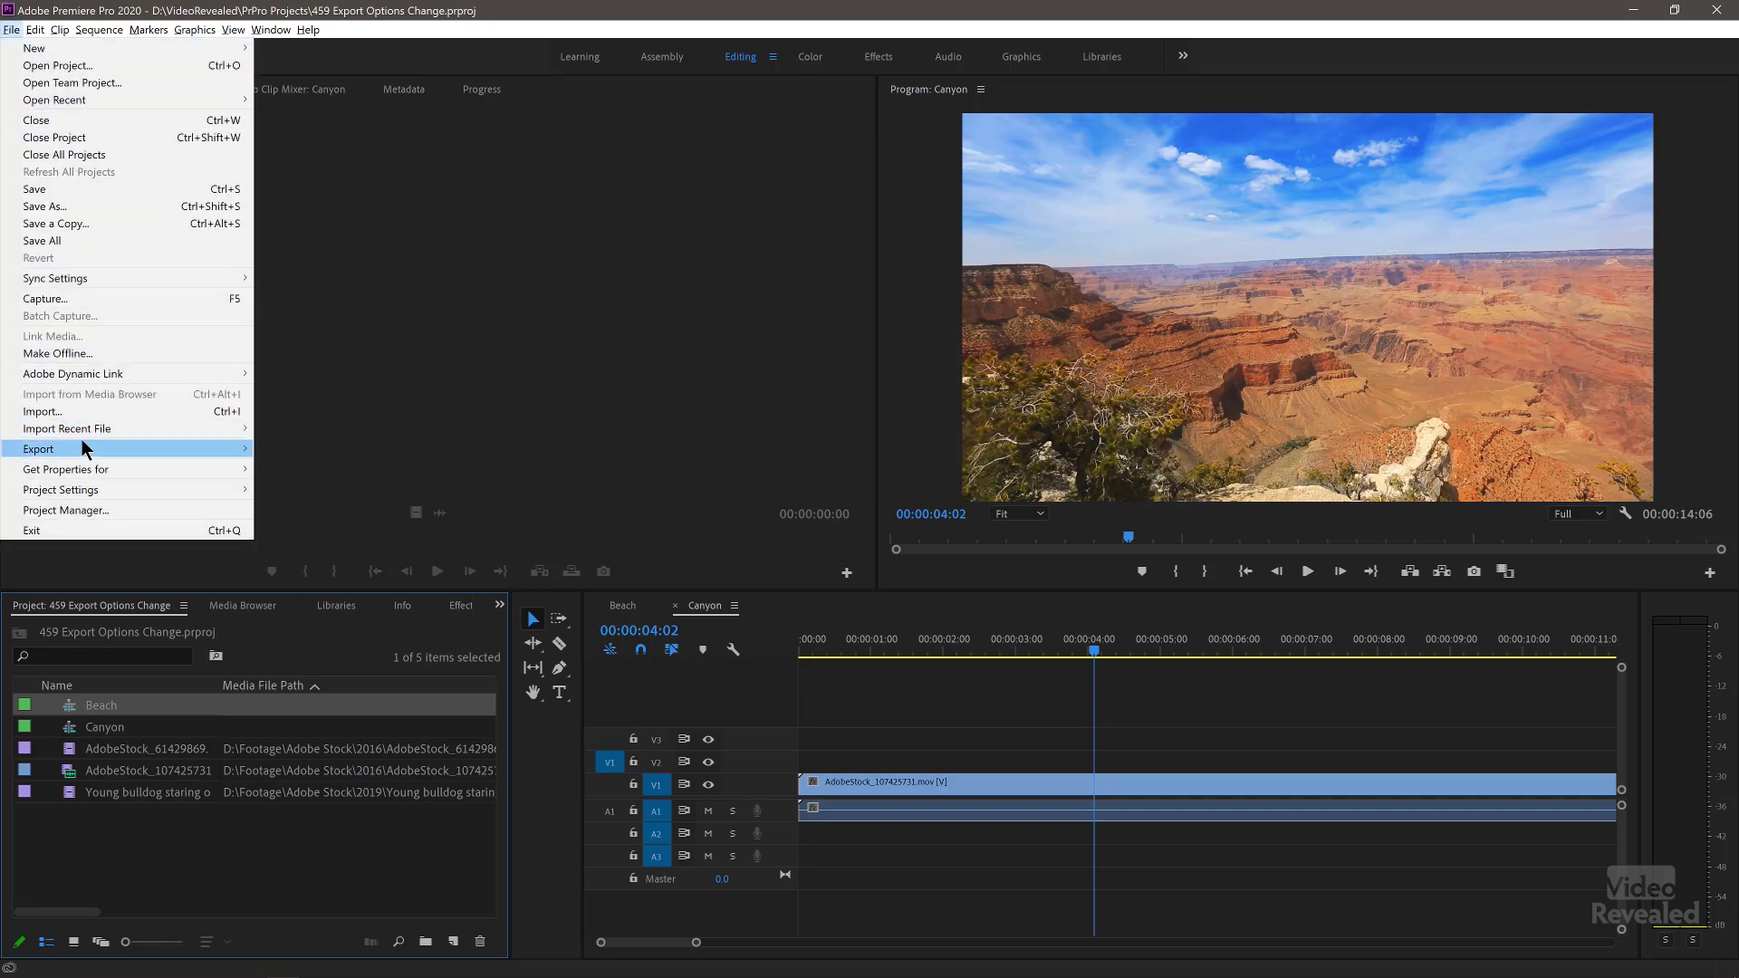
mouse_move(113, 451)
click(297, 449)
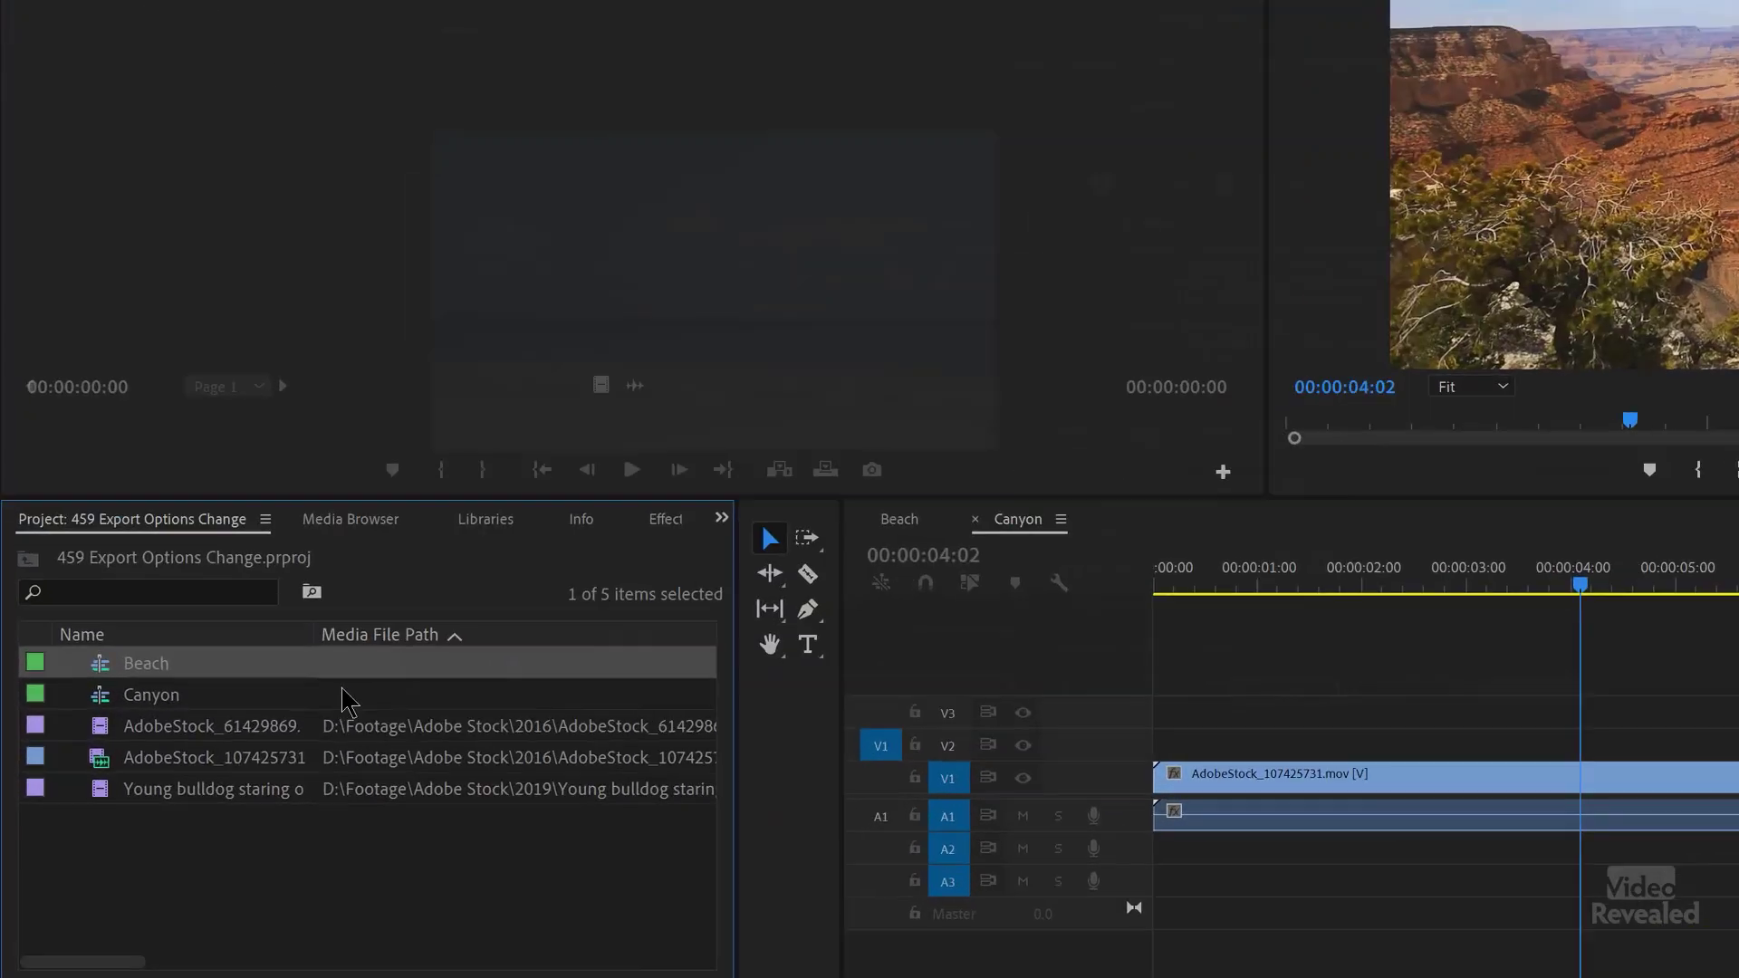
Step: Select the Canyon sequence in the project list instead of Beach
click(224, 593)
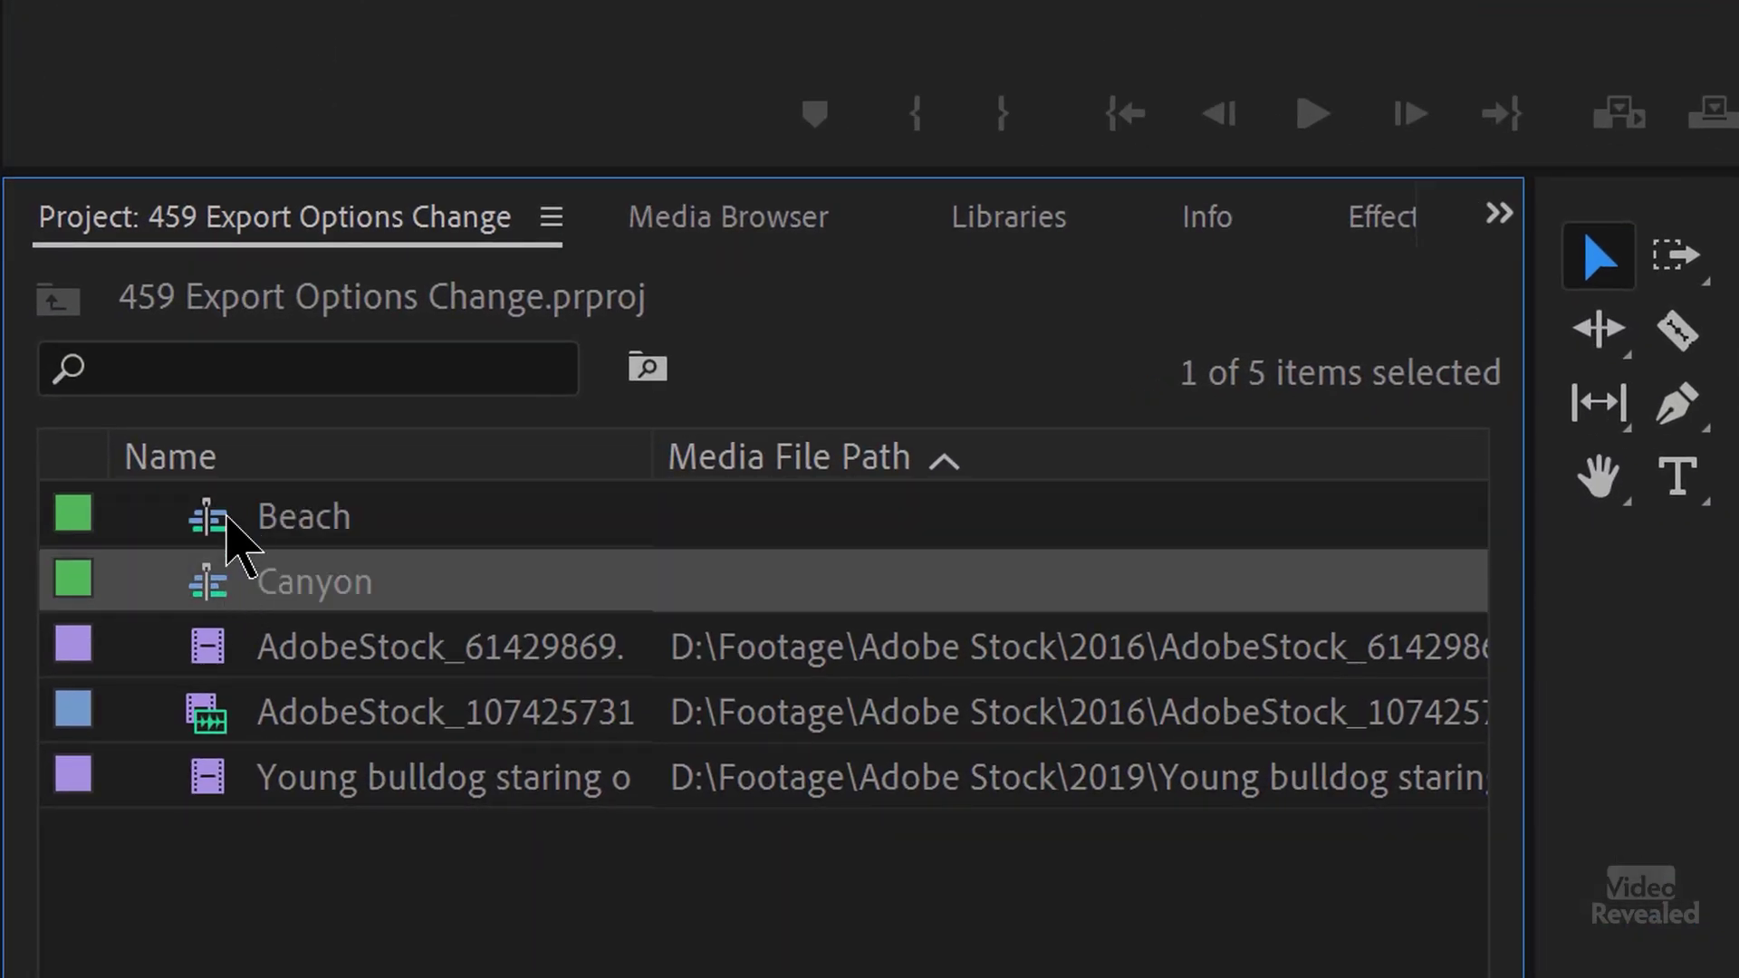
click(208, 541)
click(208, 593)
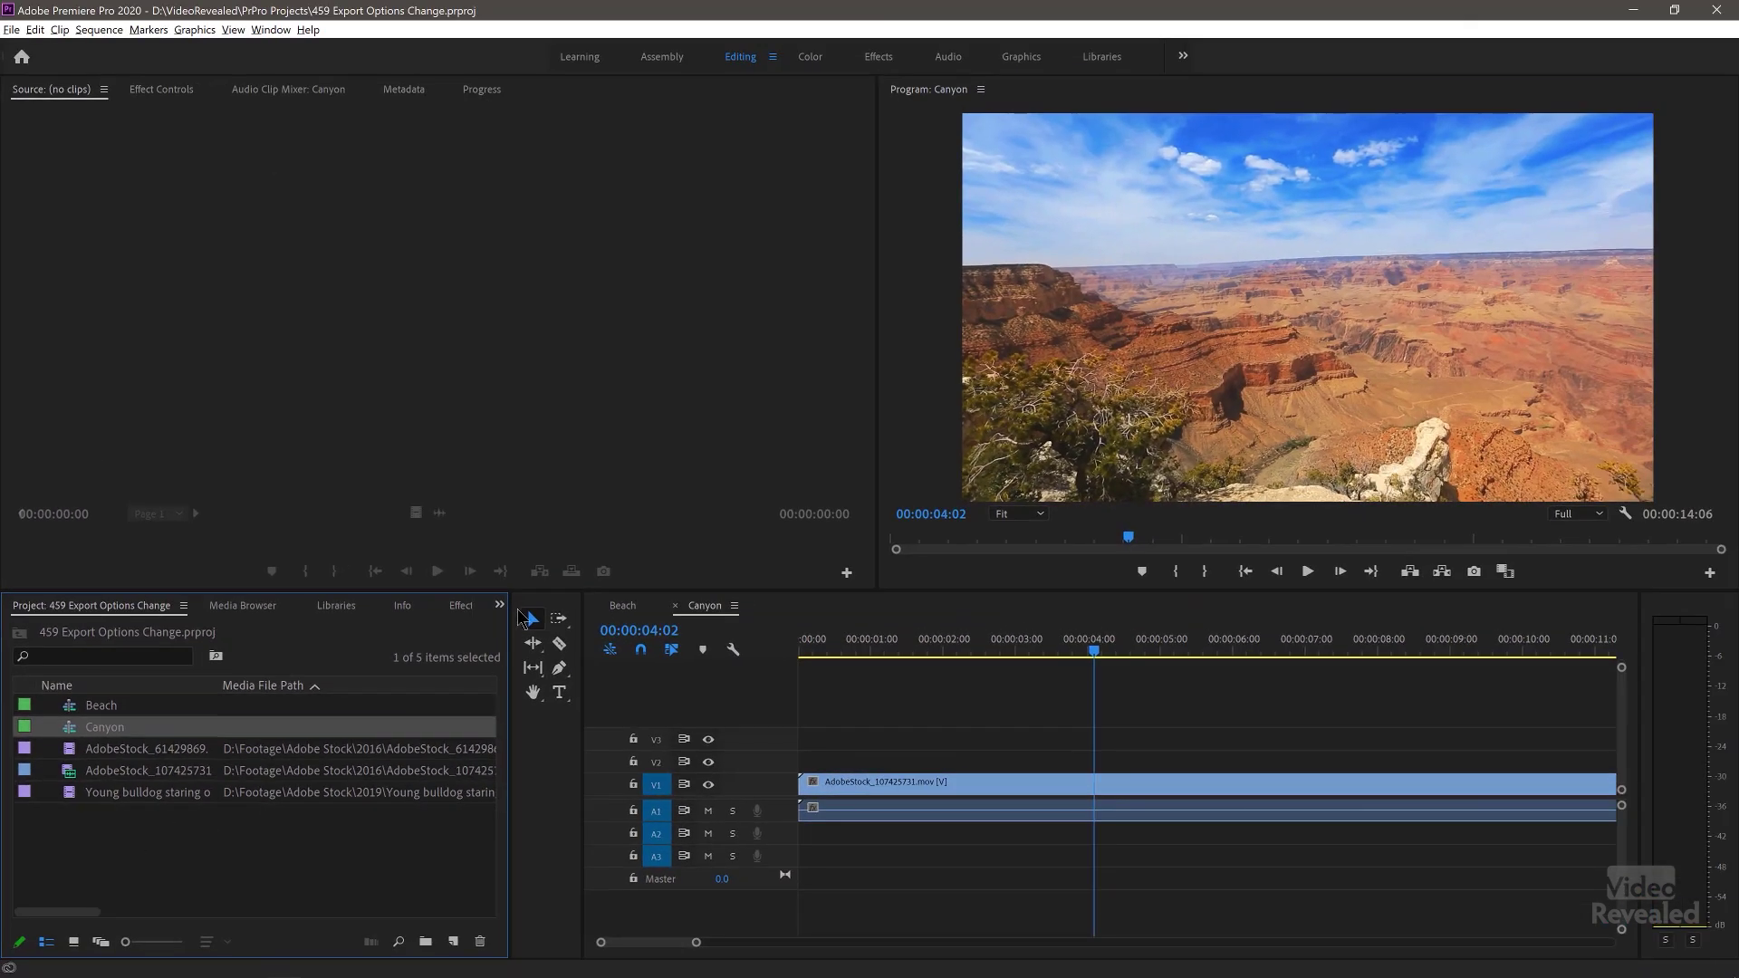
Step: Review and close the Canyon timeline's export settings (H.264, Canyon.mp4), then select the young bulldog clip
click(903, 617)
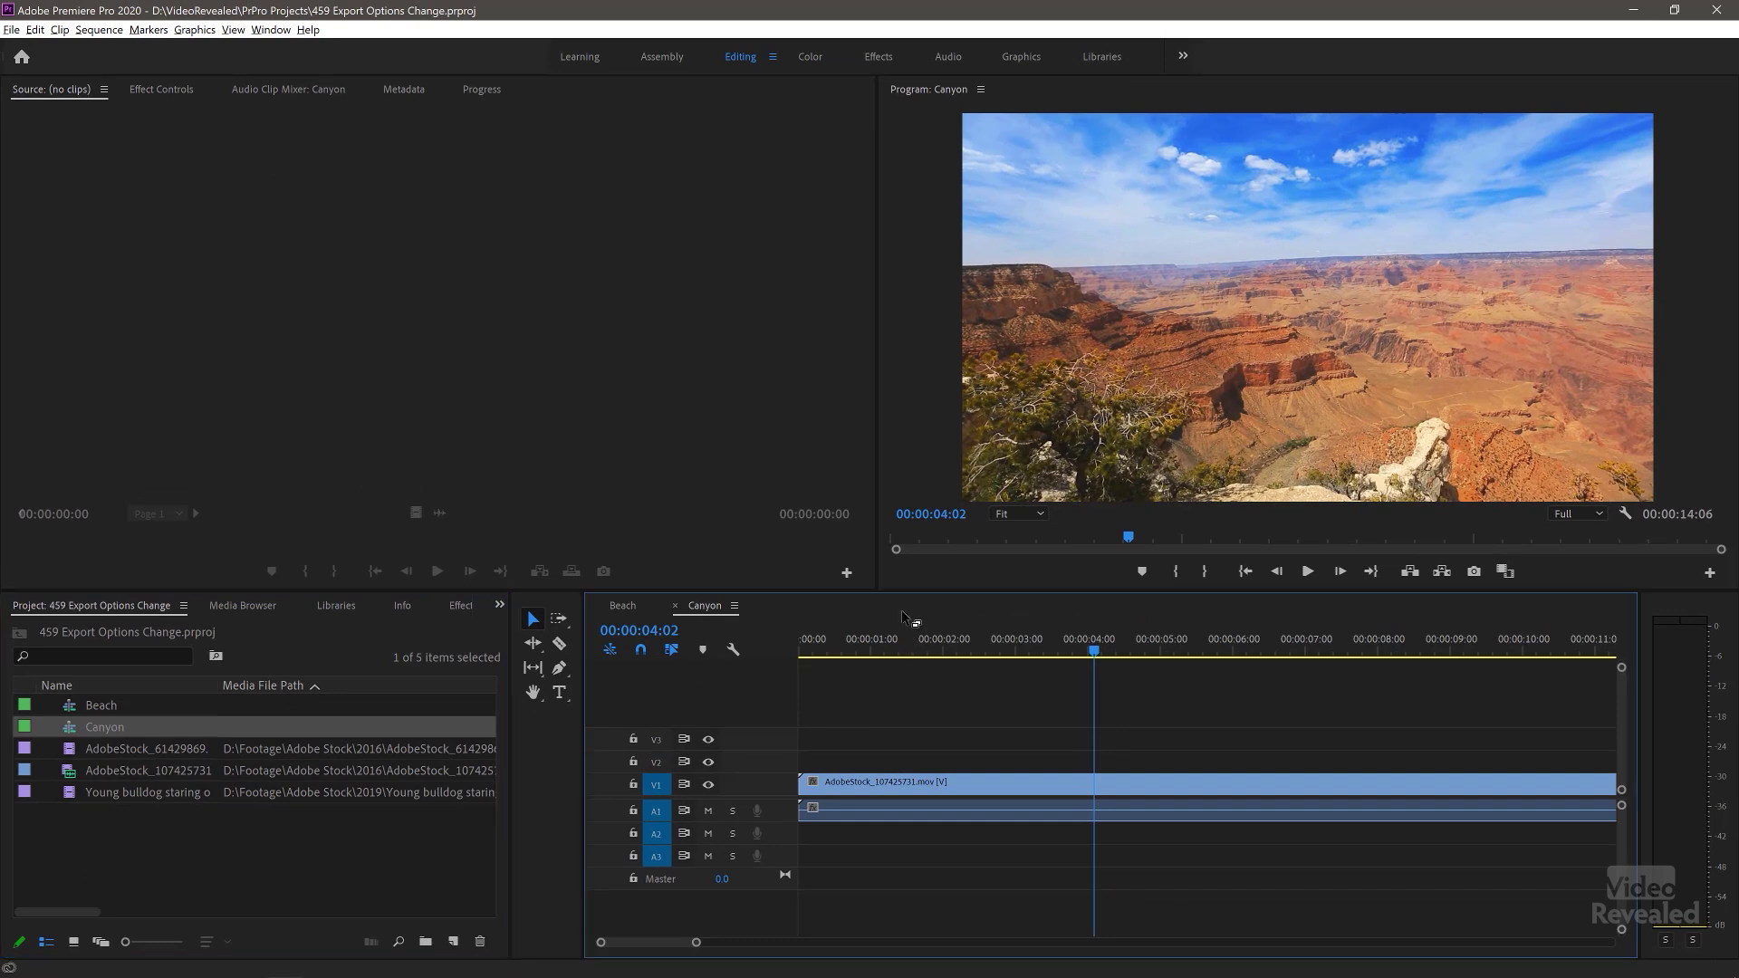
click(11, 31)
mouse_move(101, 447)
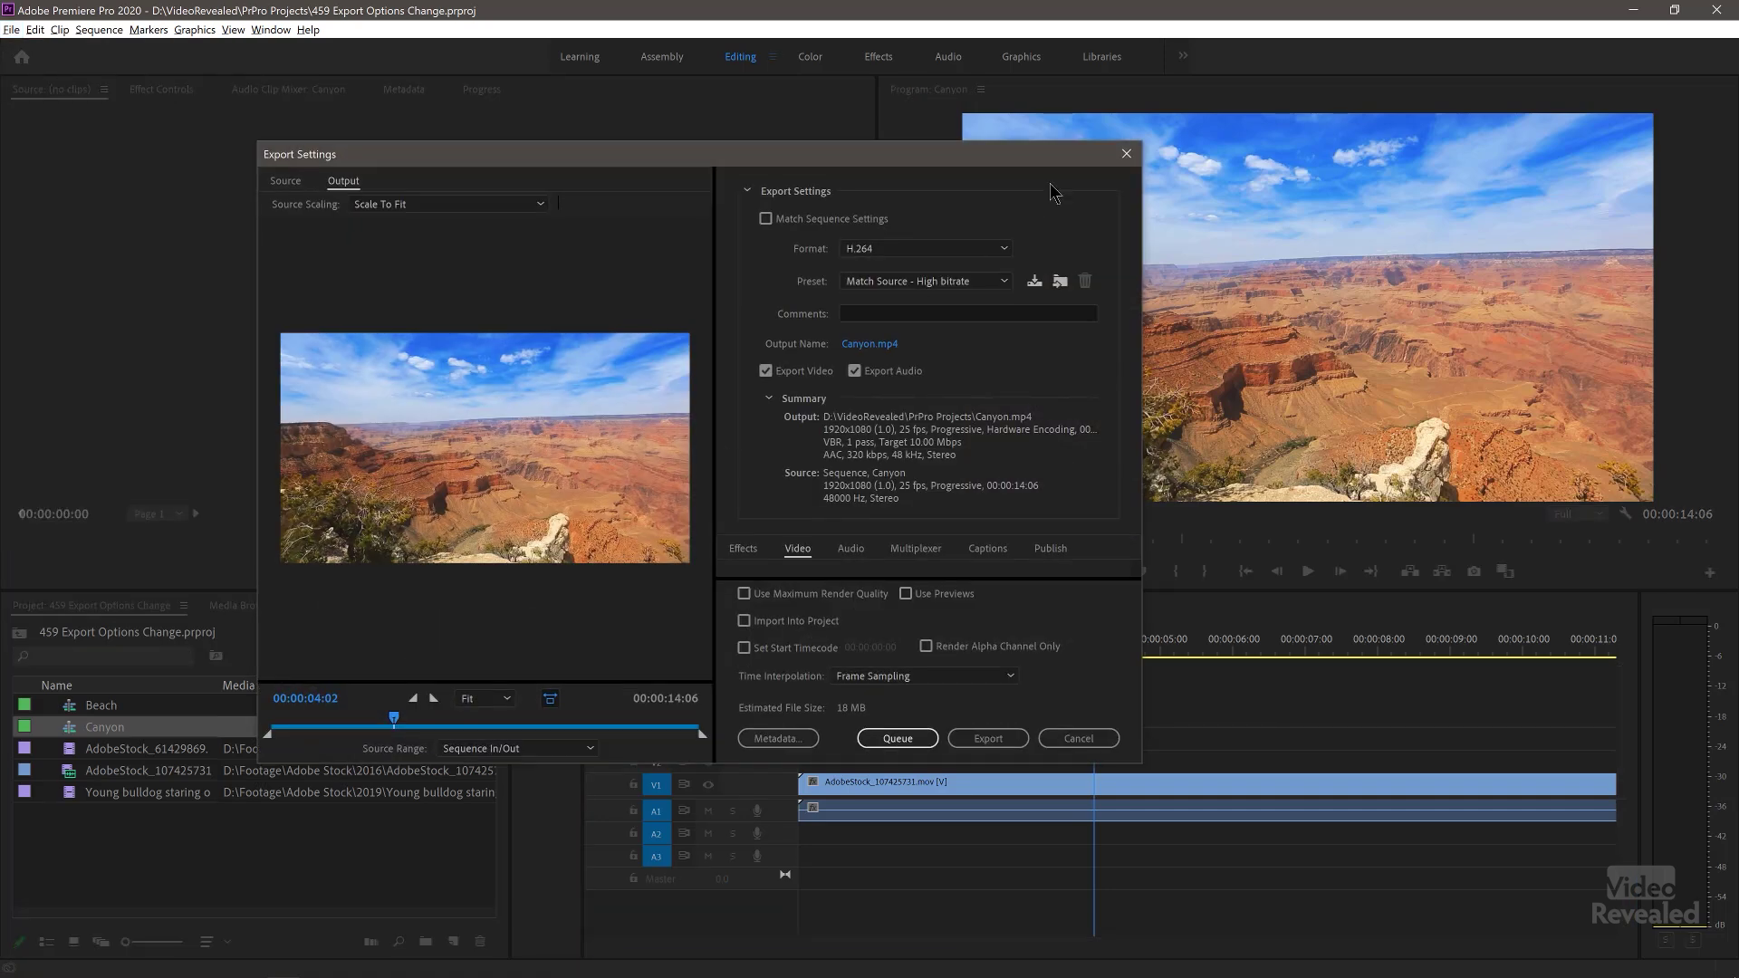
click(1126, 156)
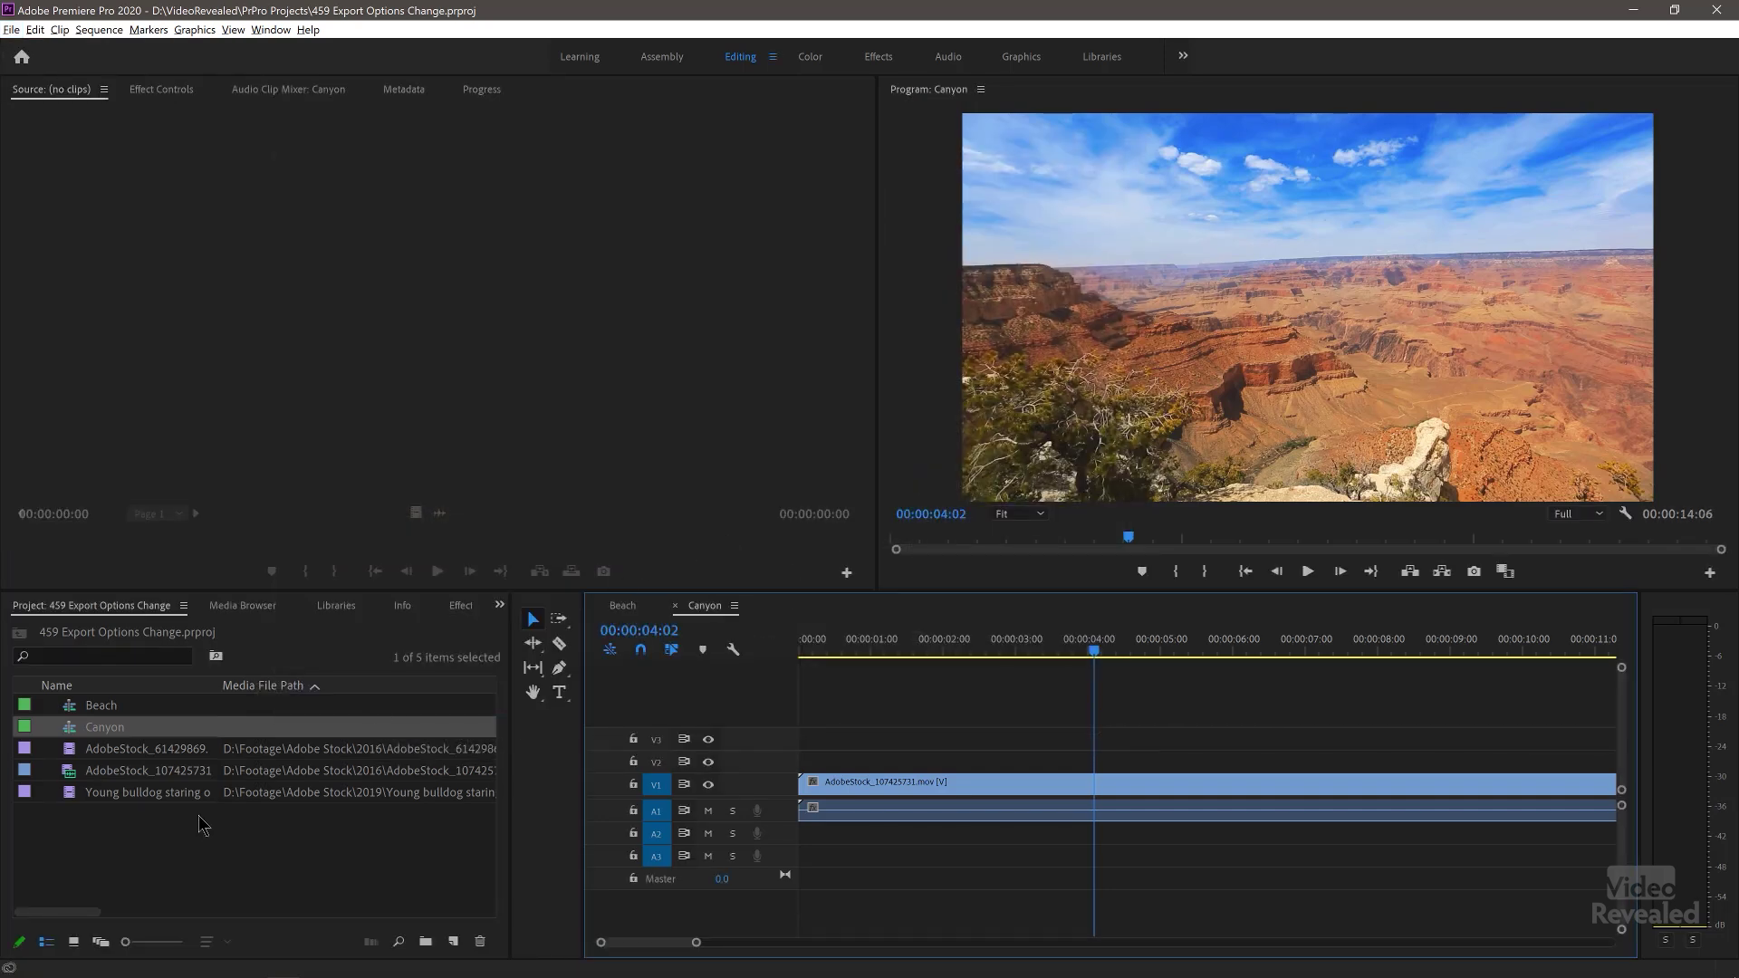
click(73, 794)
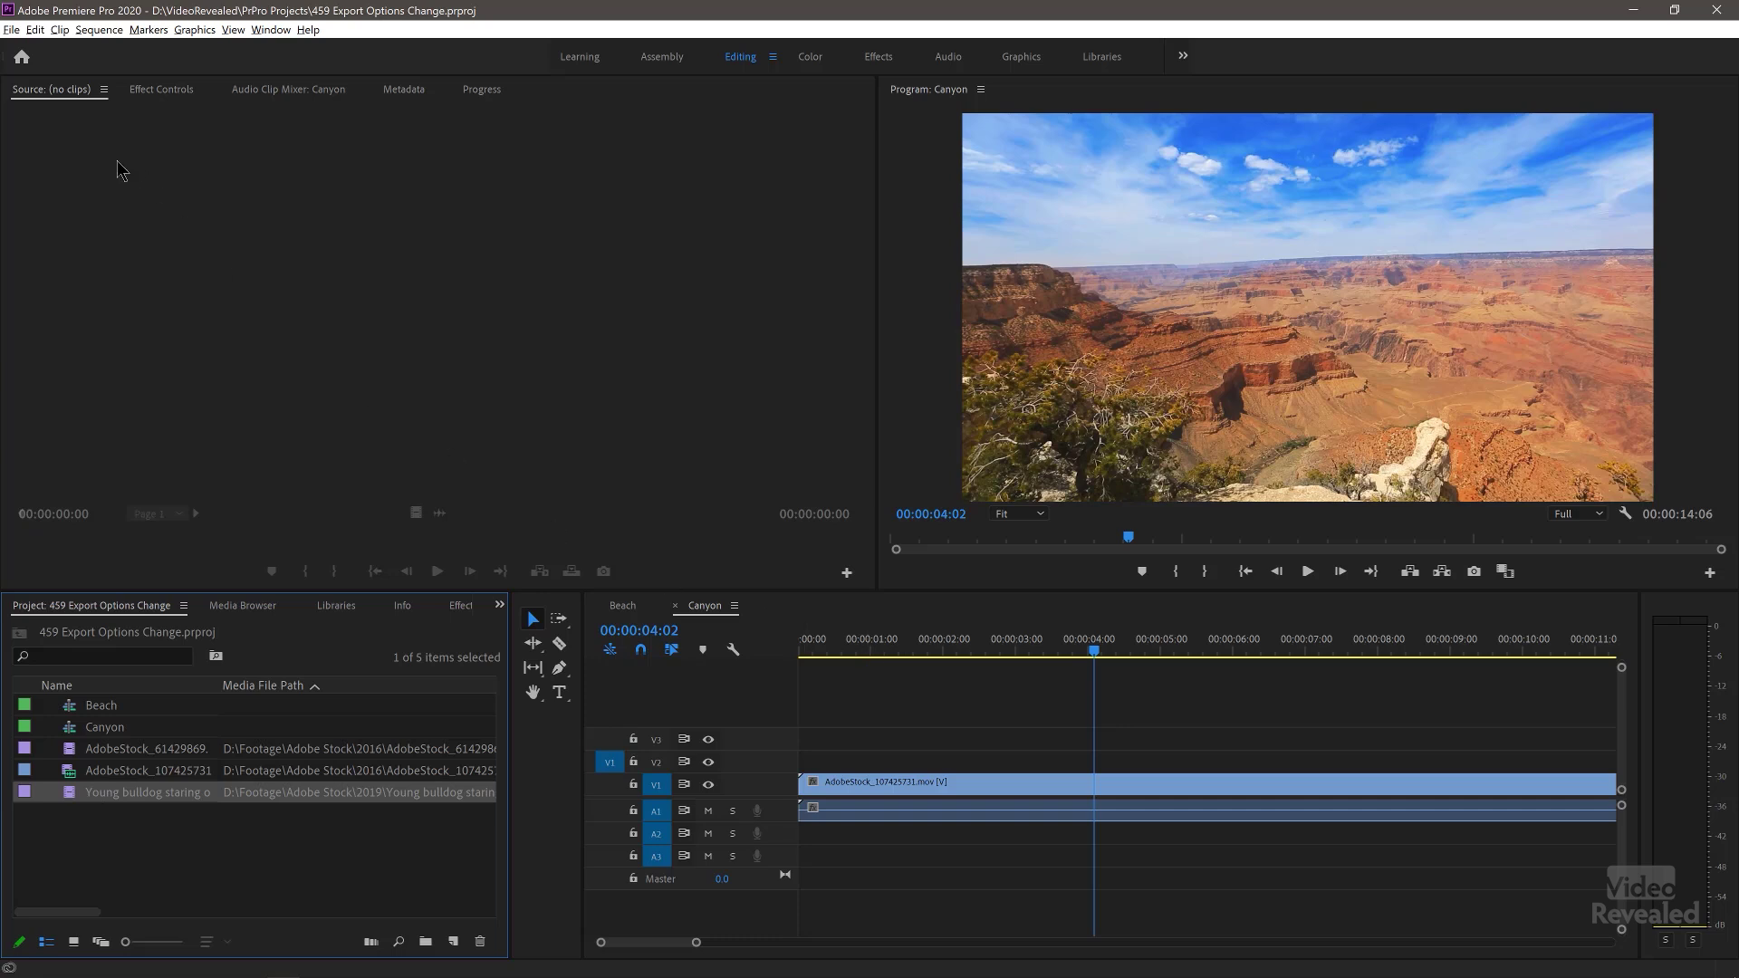
Step: Choose File > Export > Media with the young bulldog clip selected in the project list
click(11, 30)
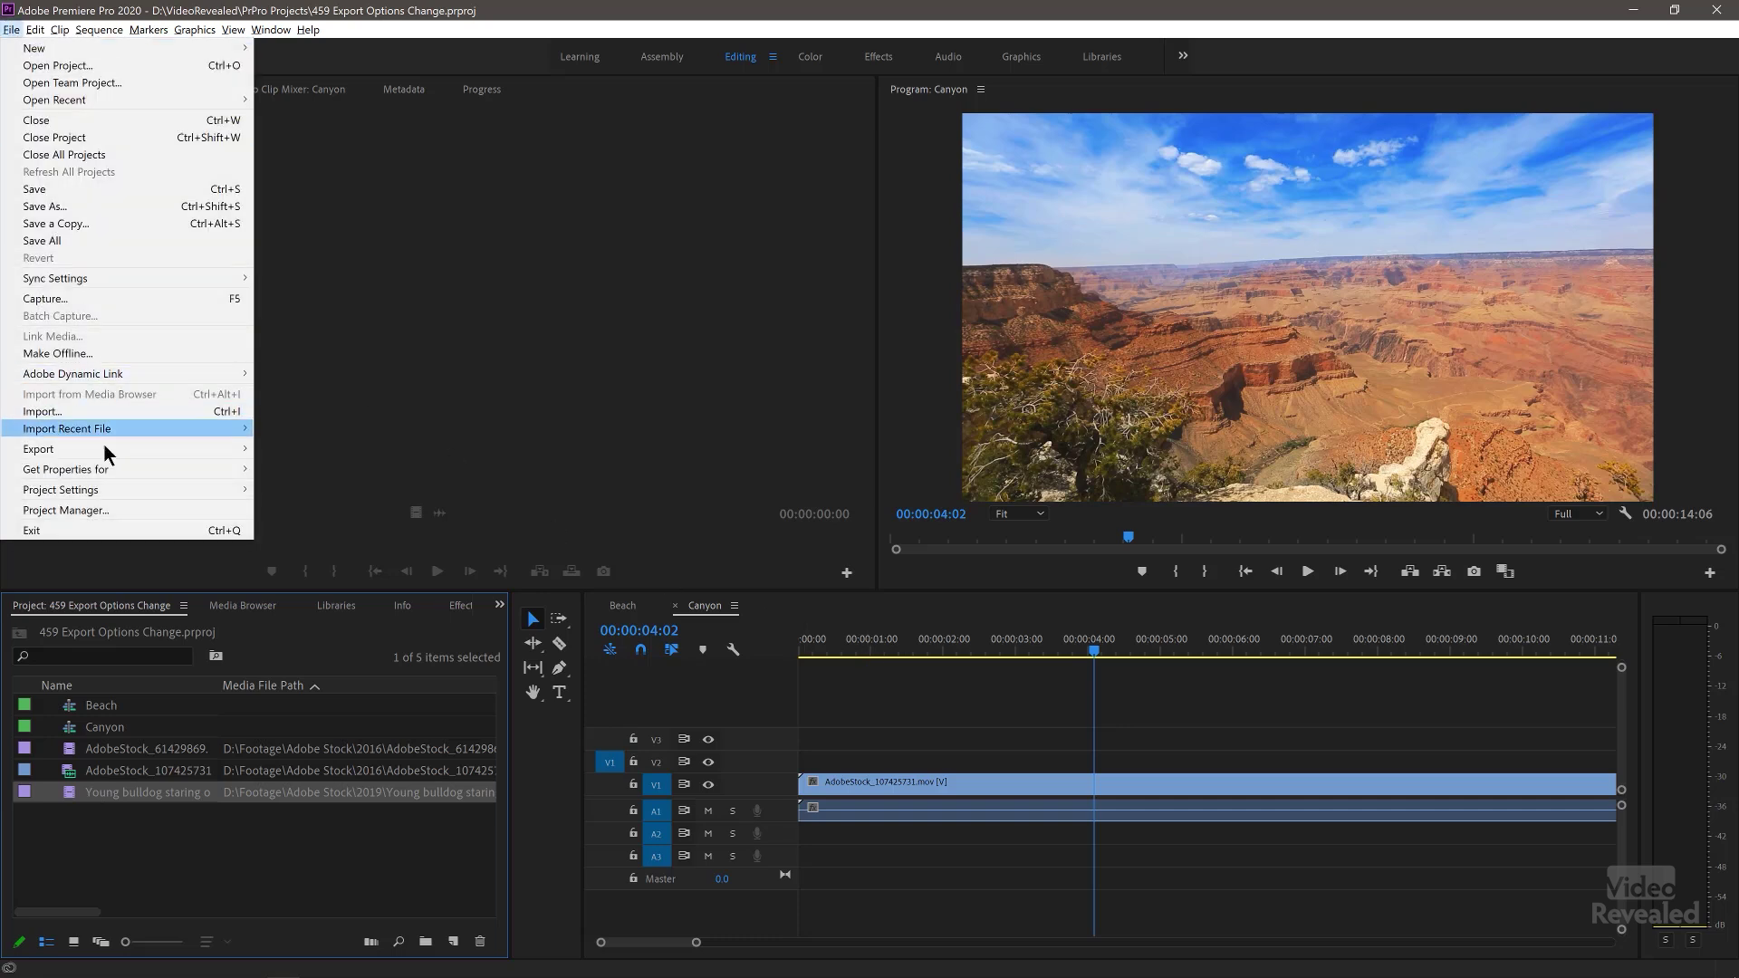
mouse_move(107, 449)
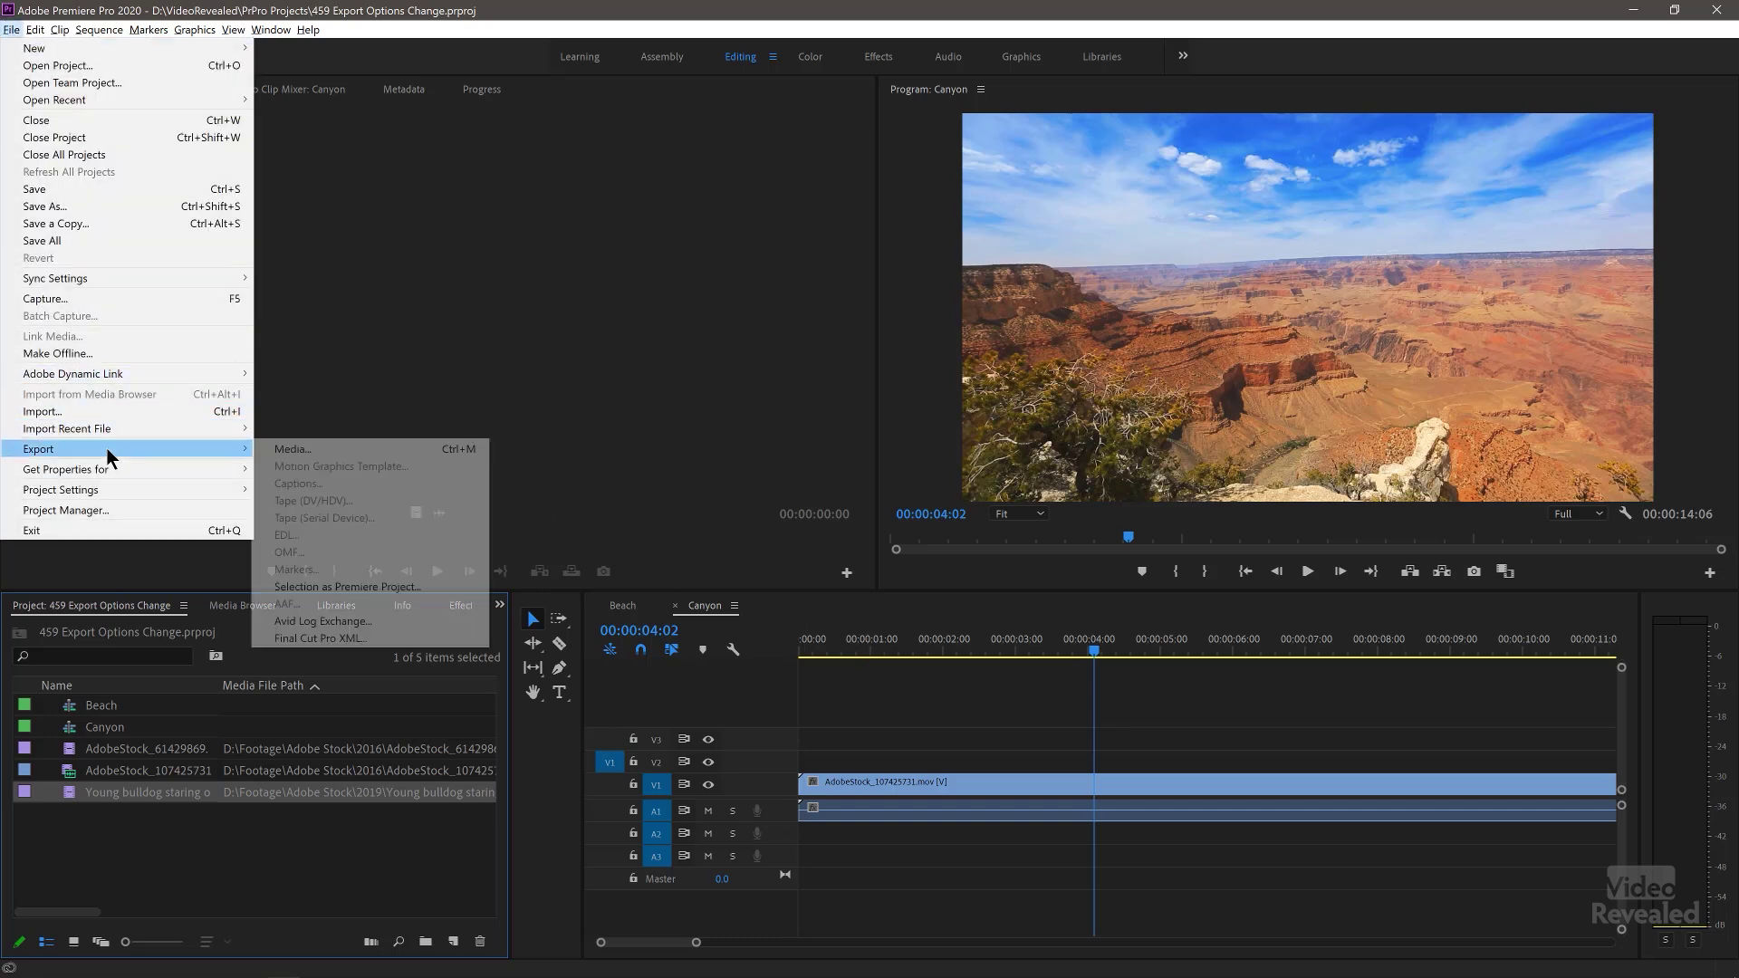
click(374, 453)
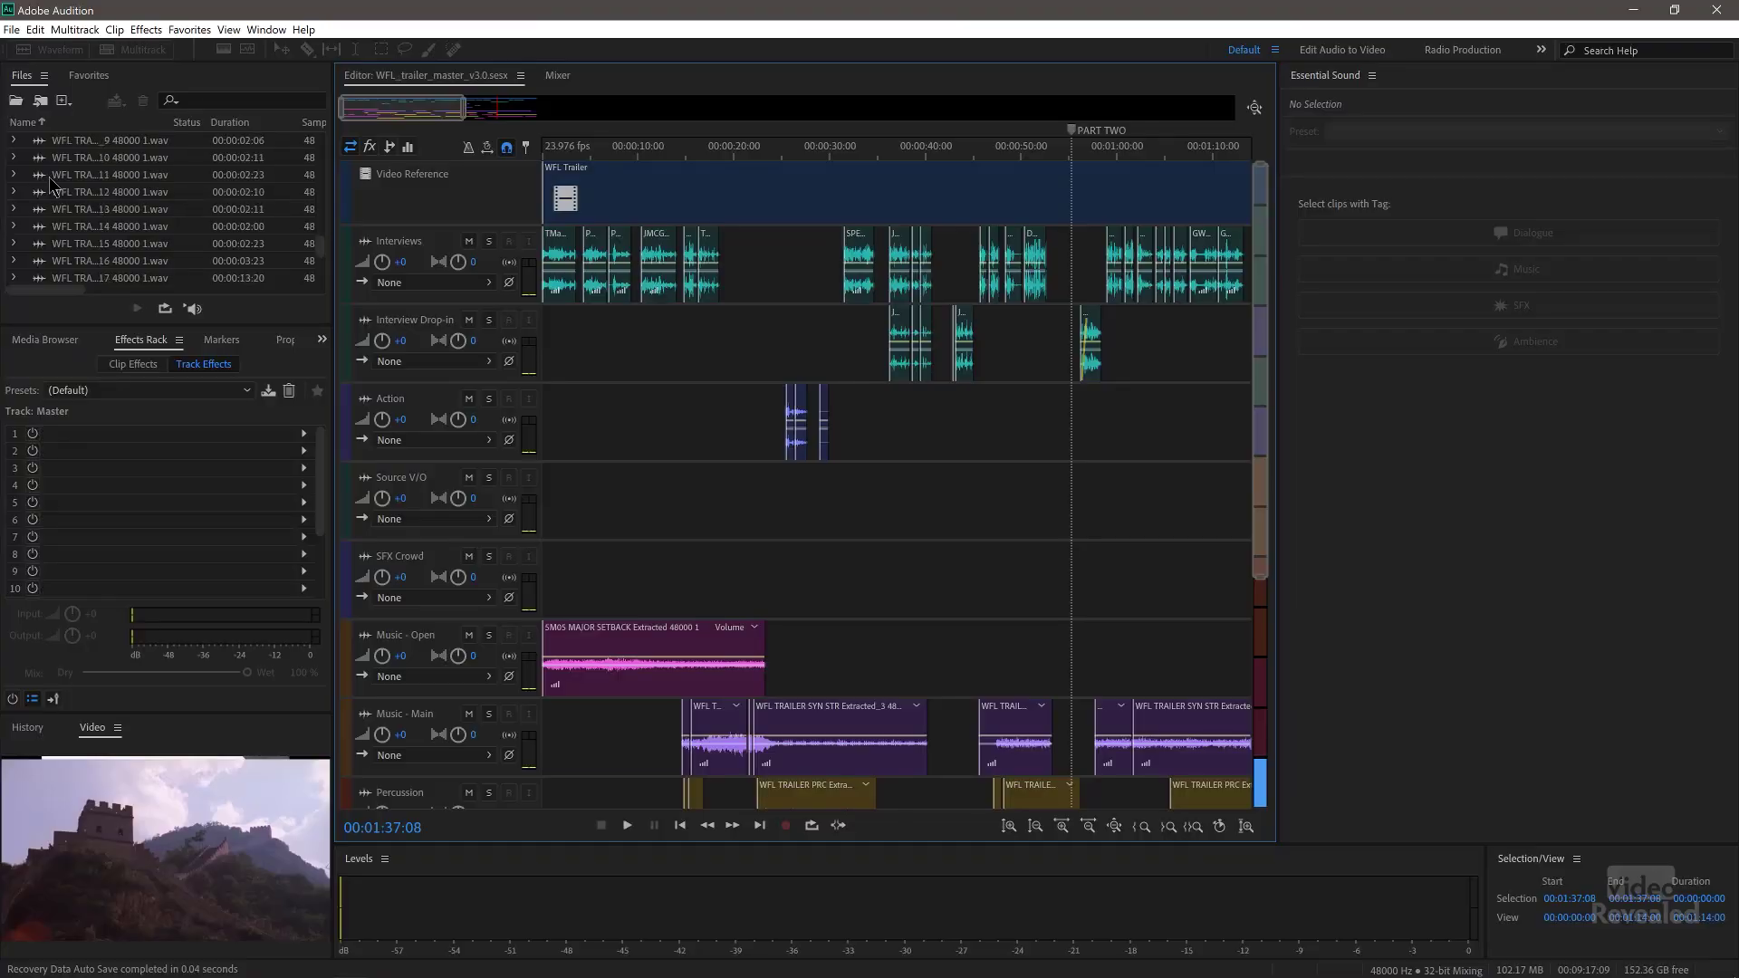
scroll(49, 181, down, 3)
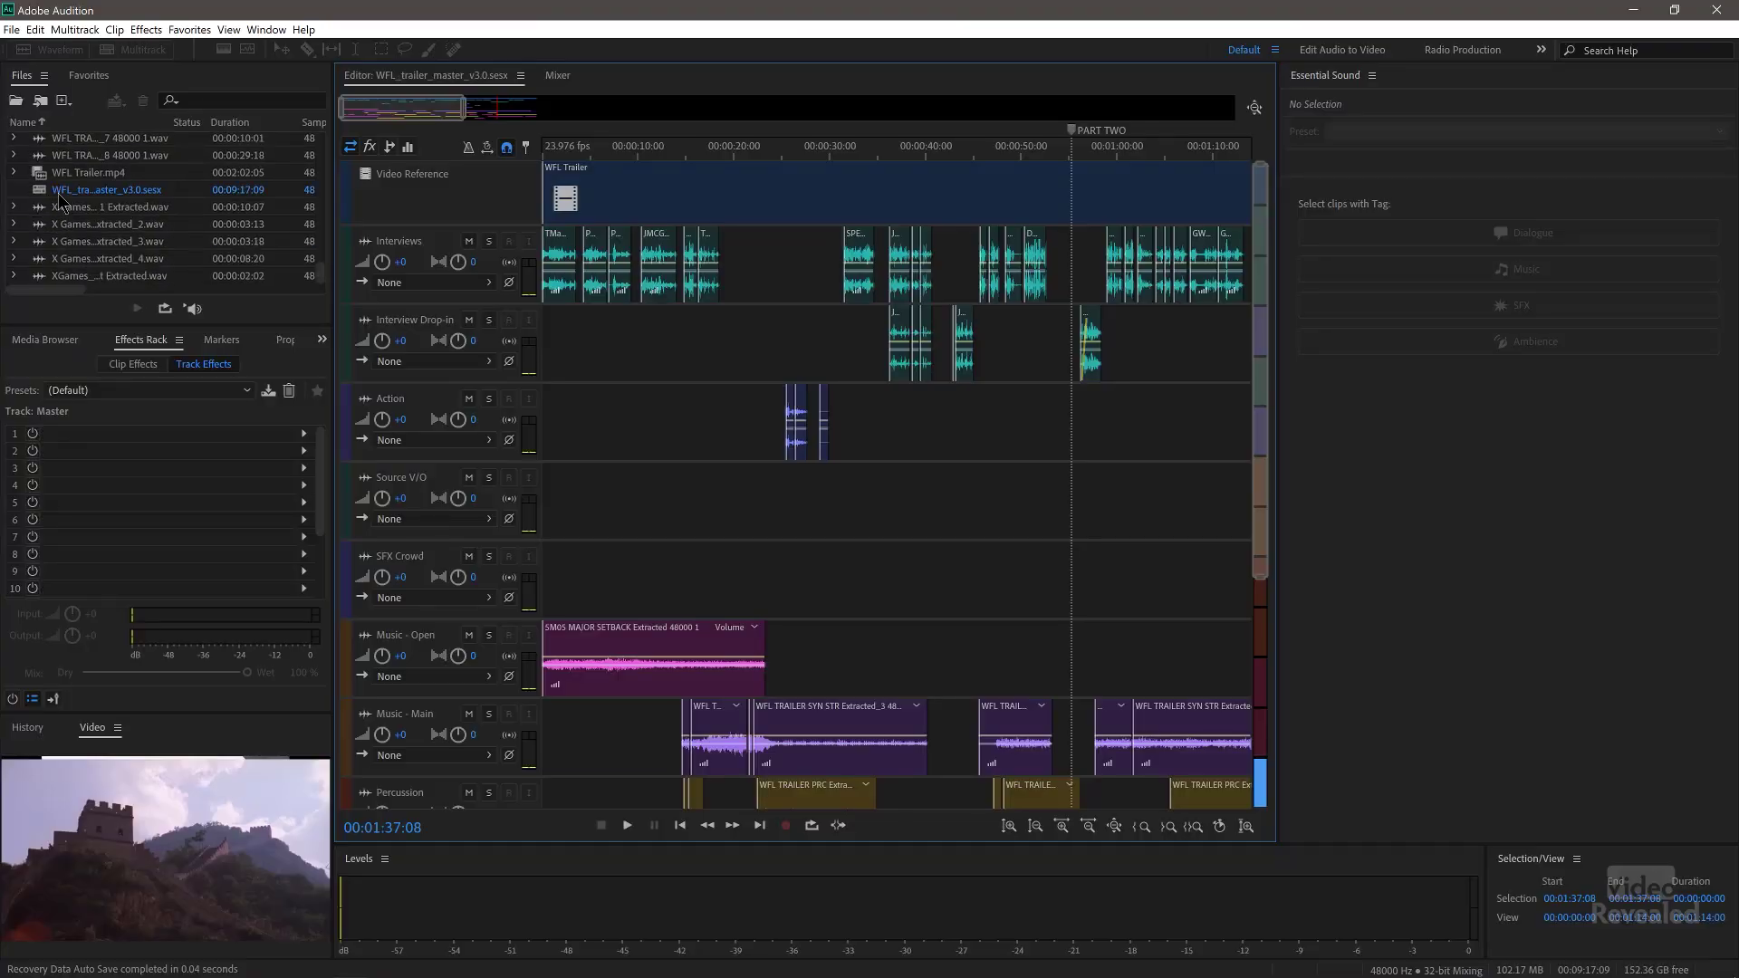
click(38, 188)
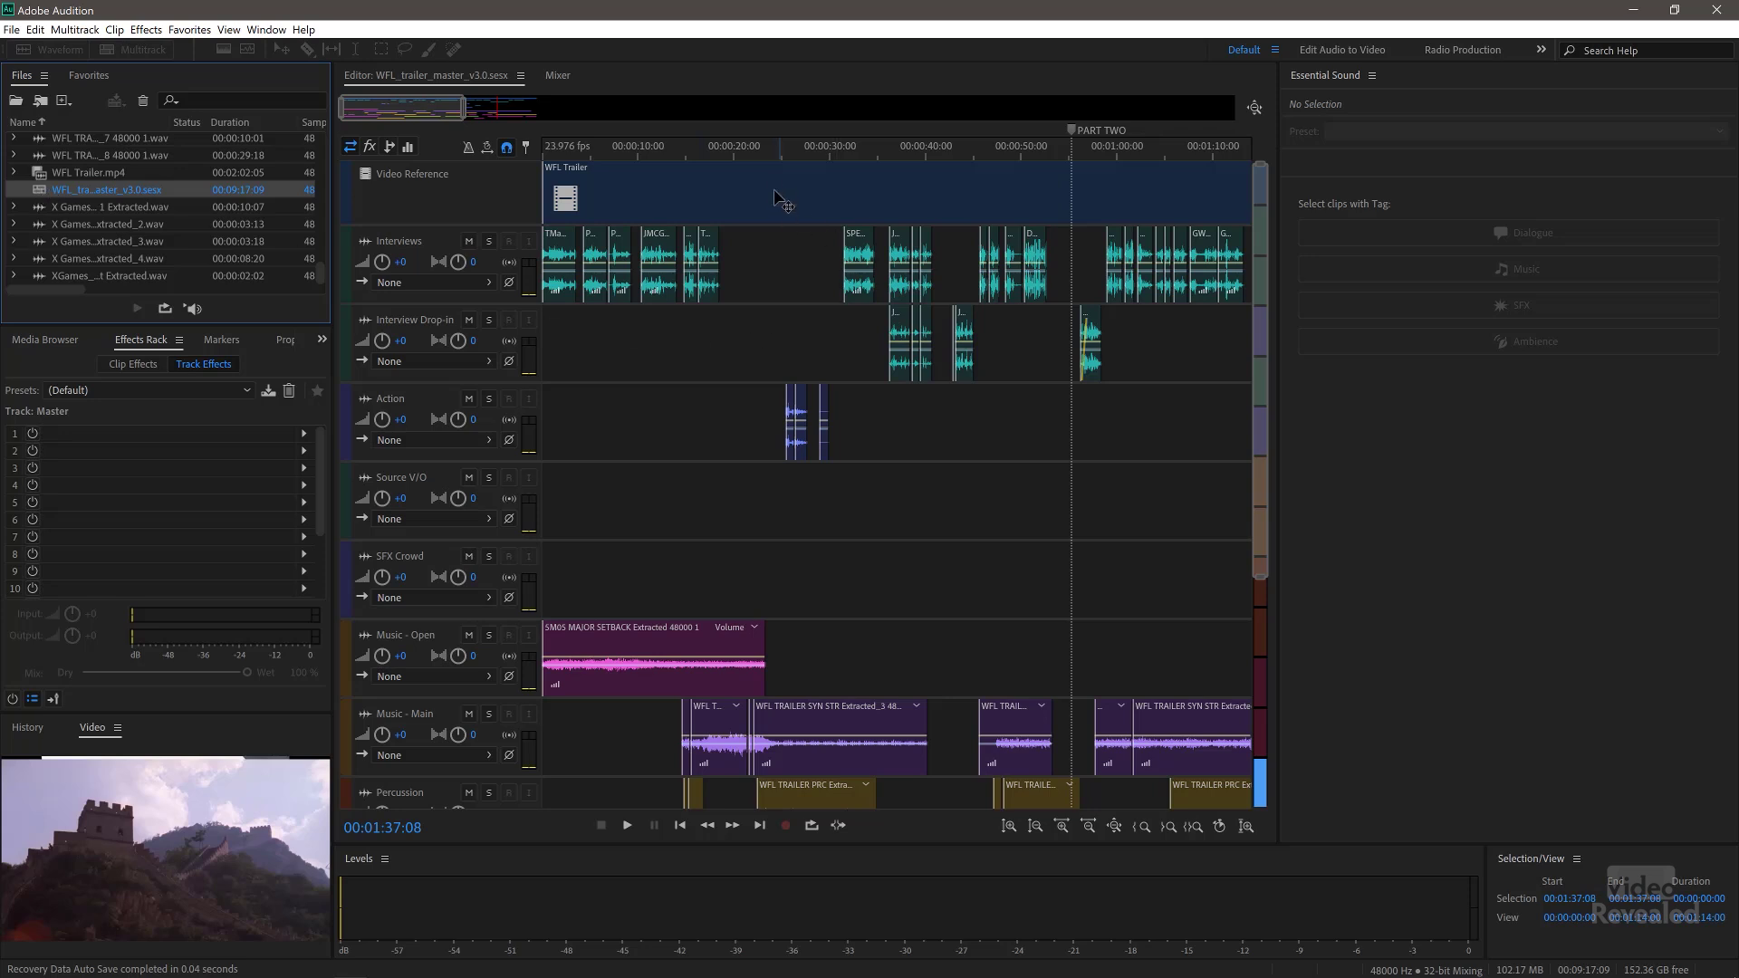
drag(417, 107, 358, 97)
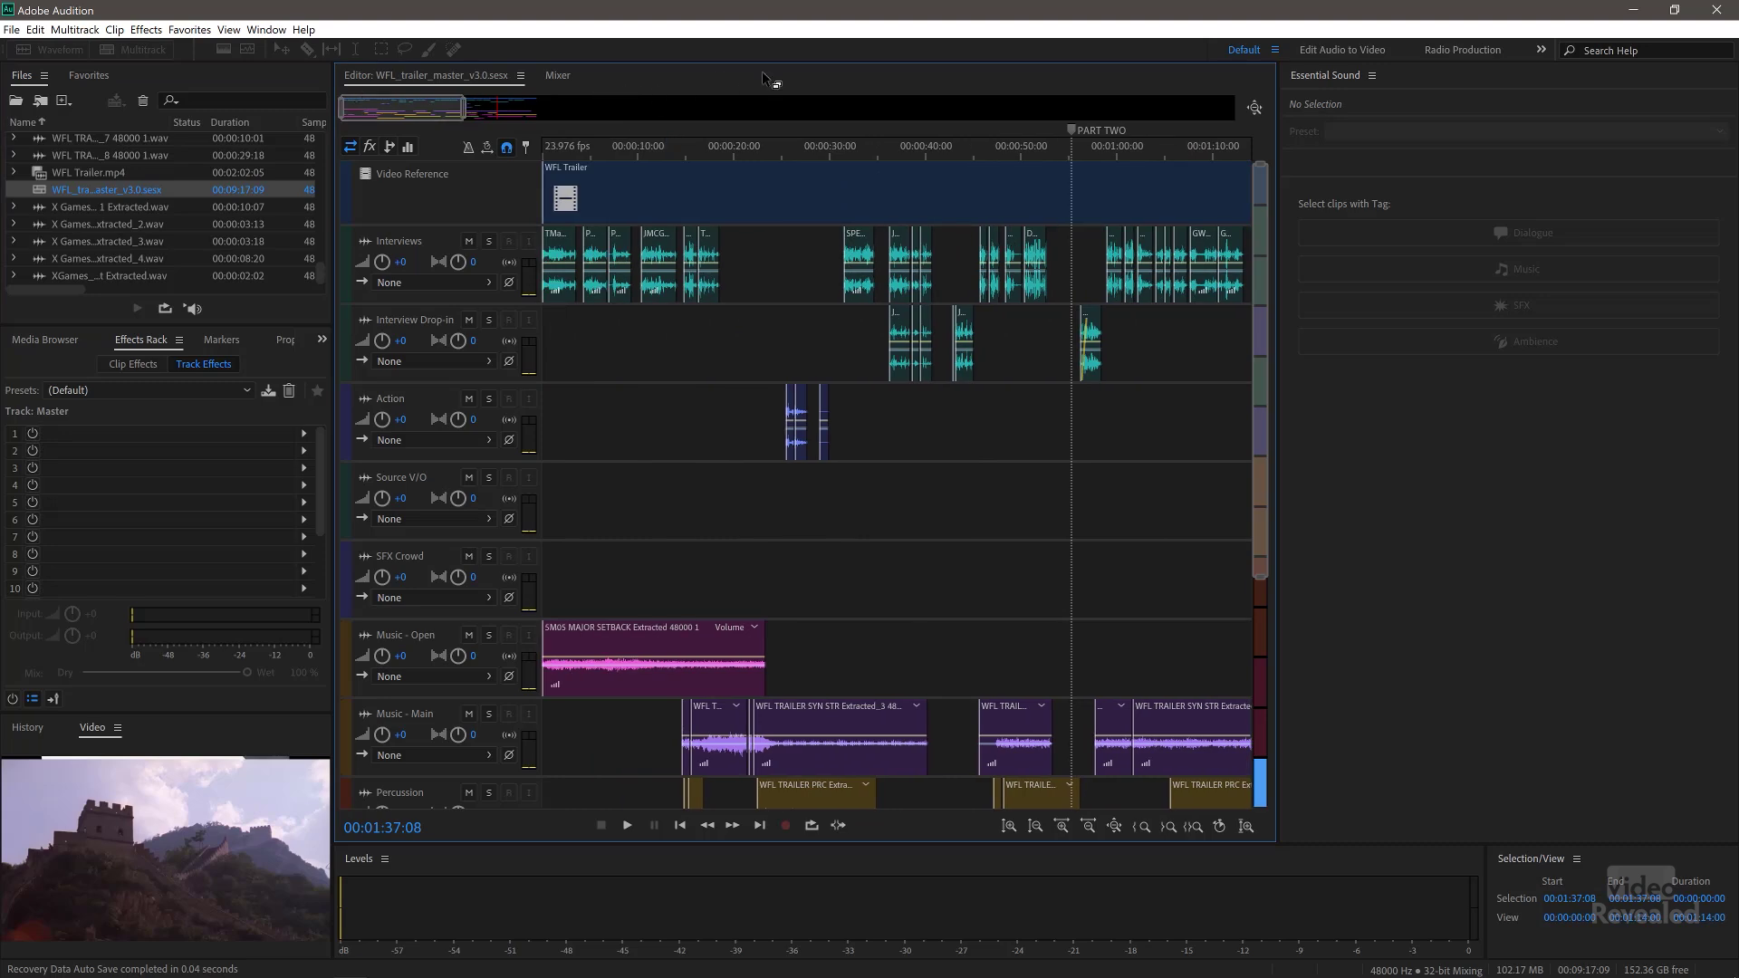
click(13, 32)
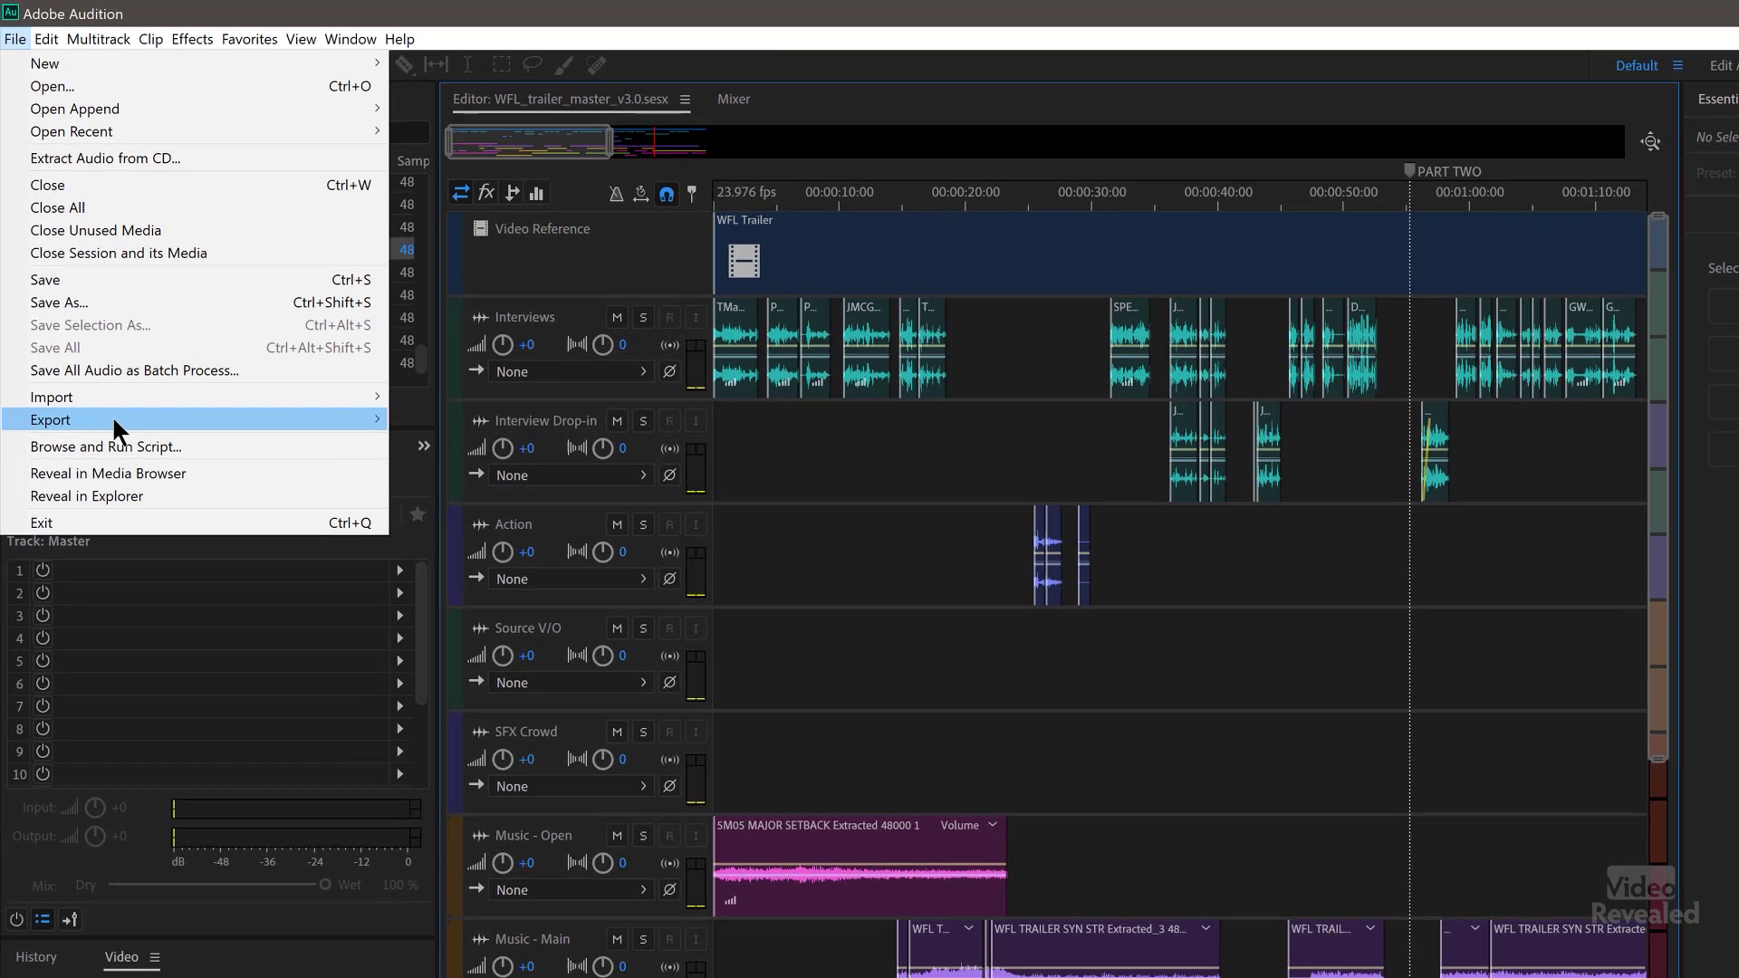
mouse_move(297, 319)
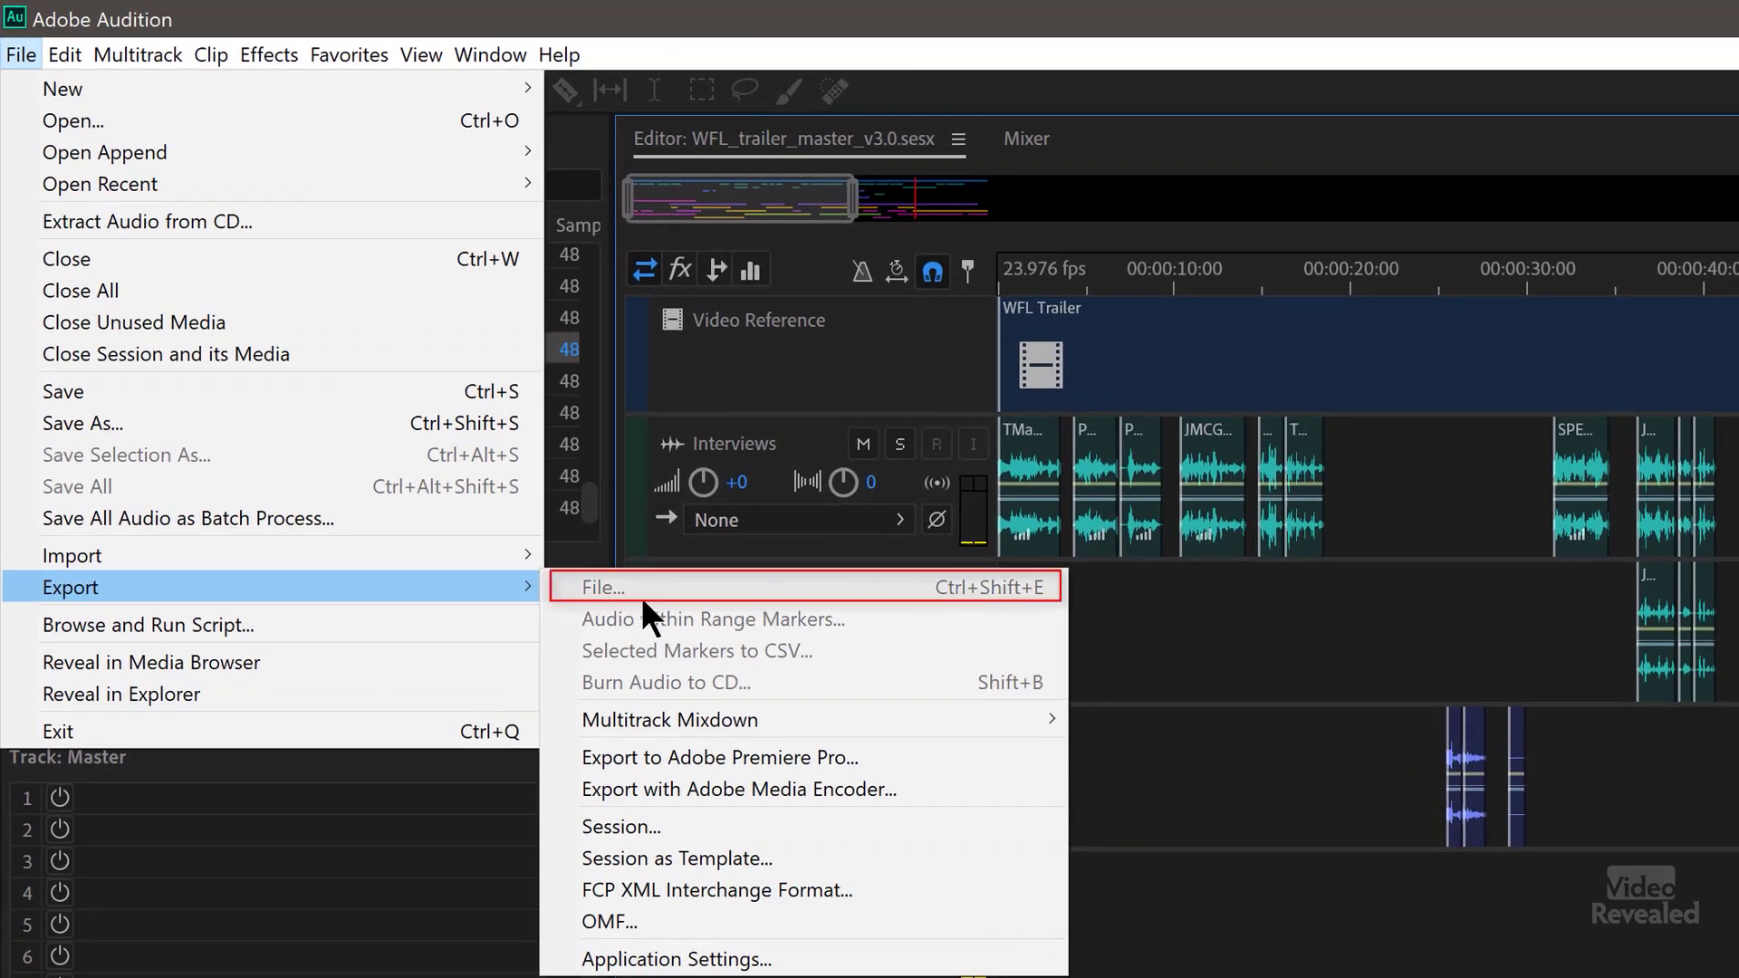
mouse_move(705, 721)
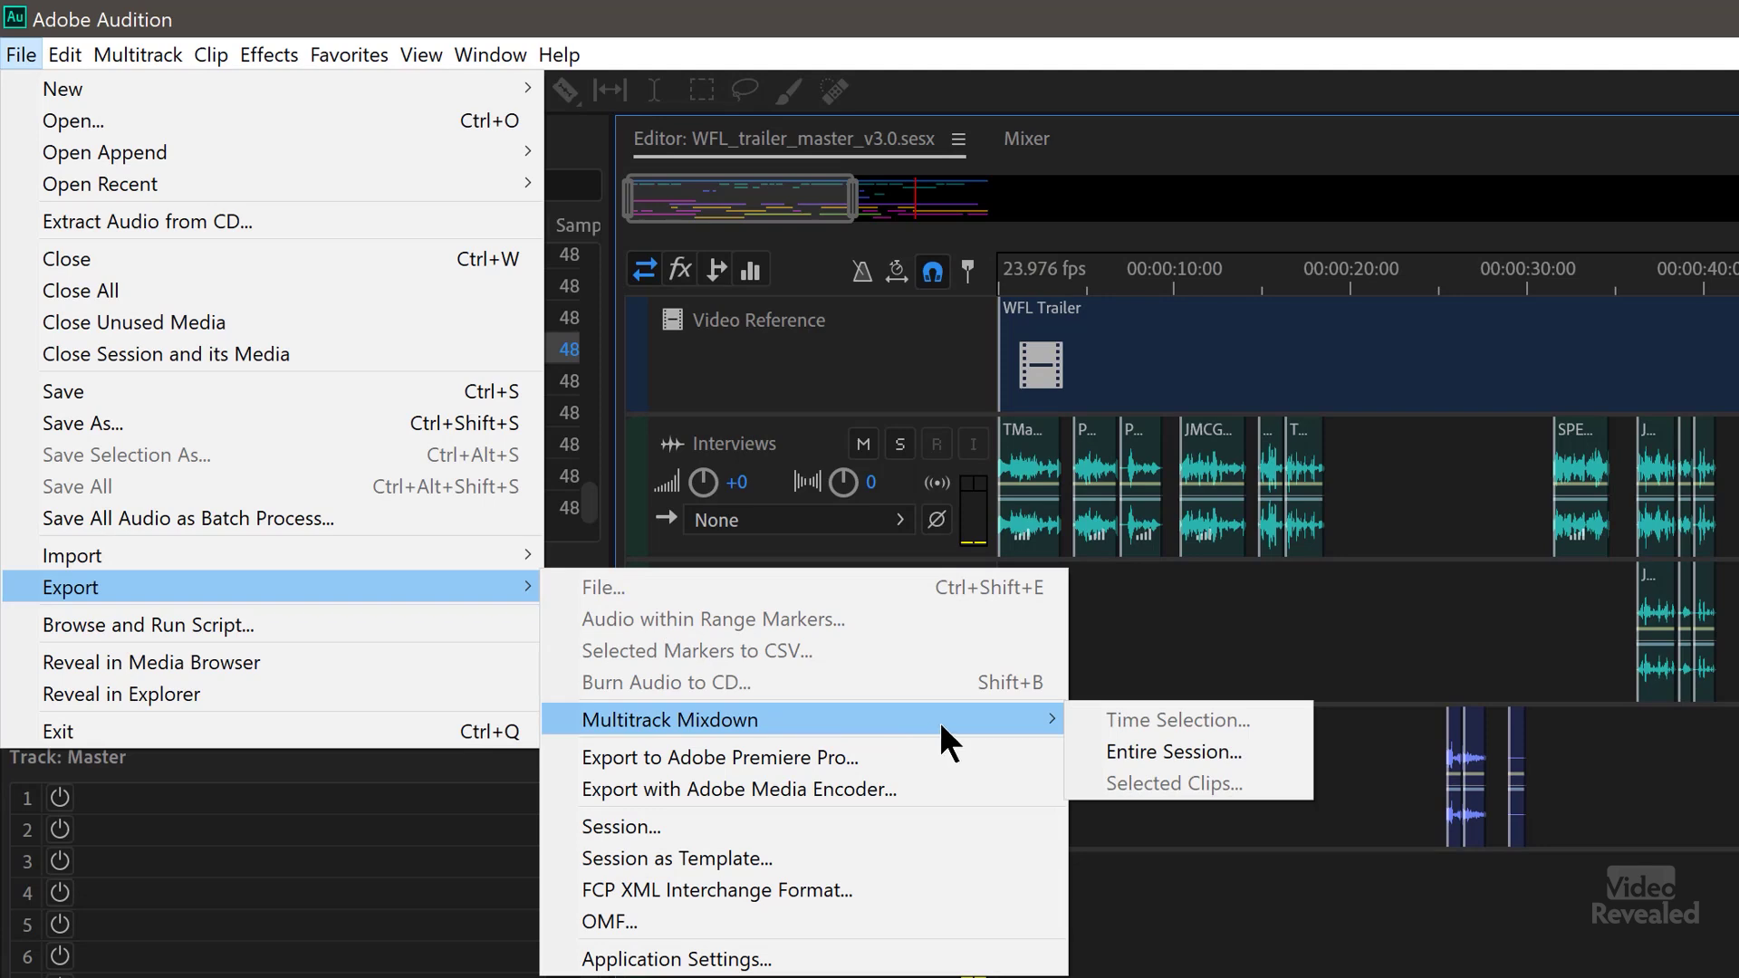
click(1205, 901)
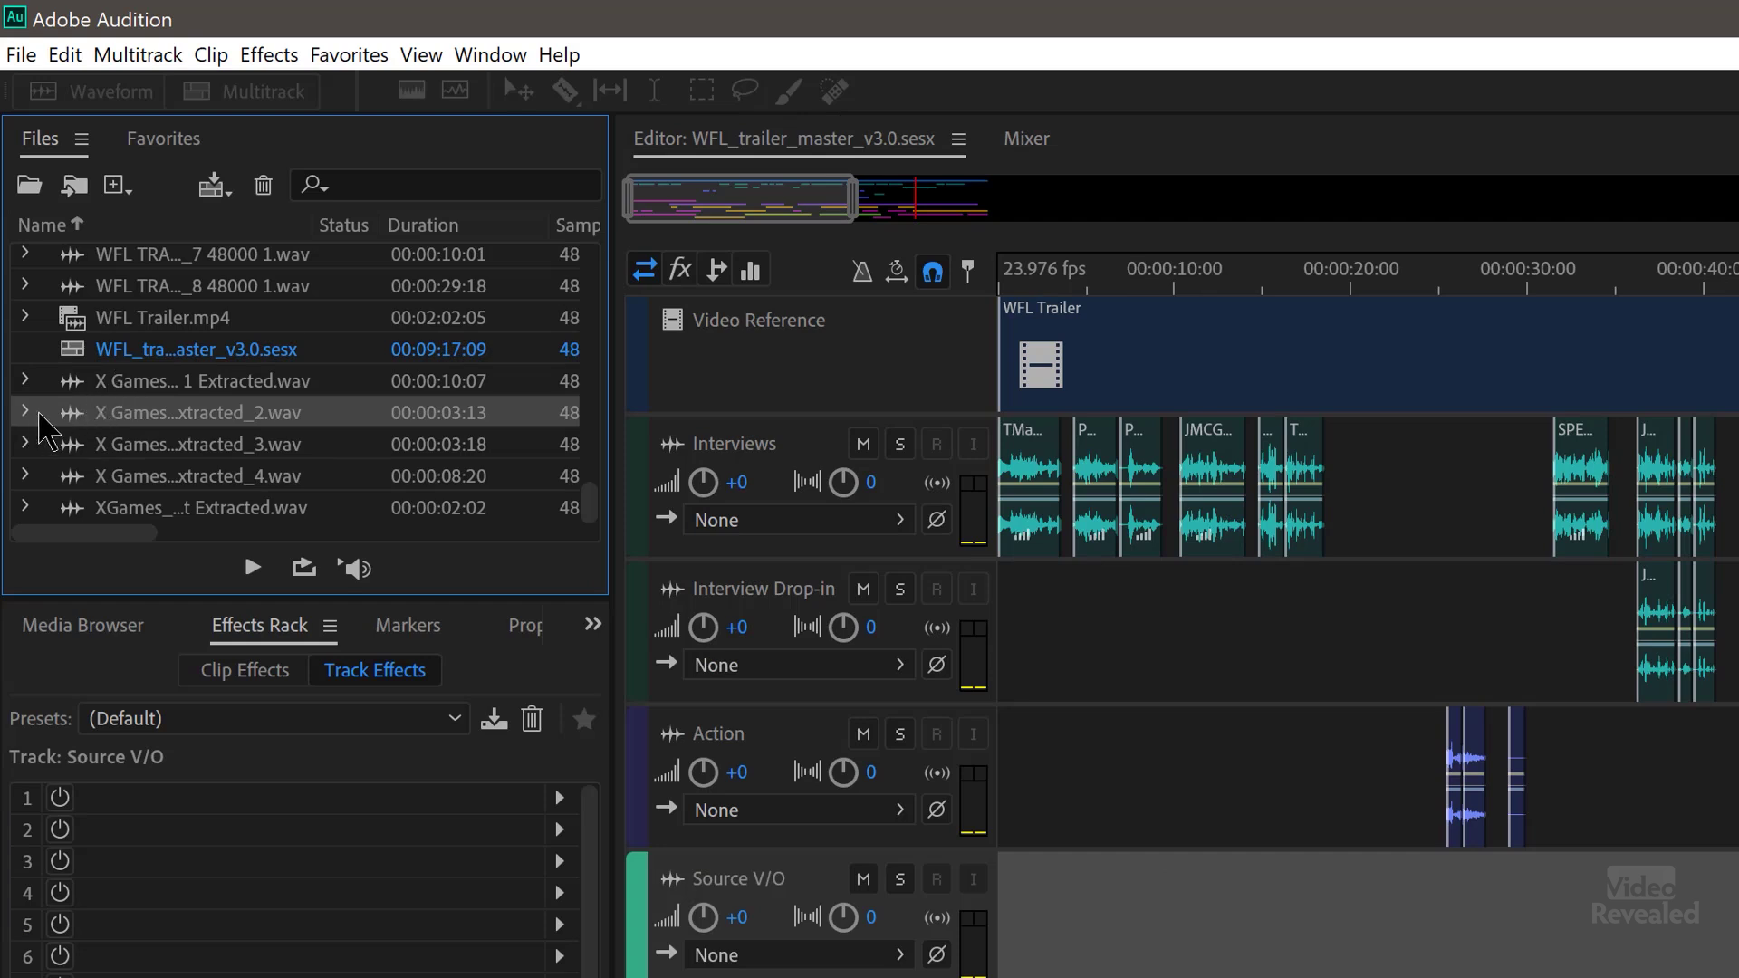
Step: Check the File > Export options with a track chosen in the multitrack session, then dismiss them
click(21, 55)
mouse_move(165, 589)
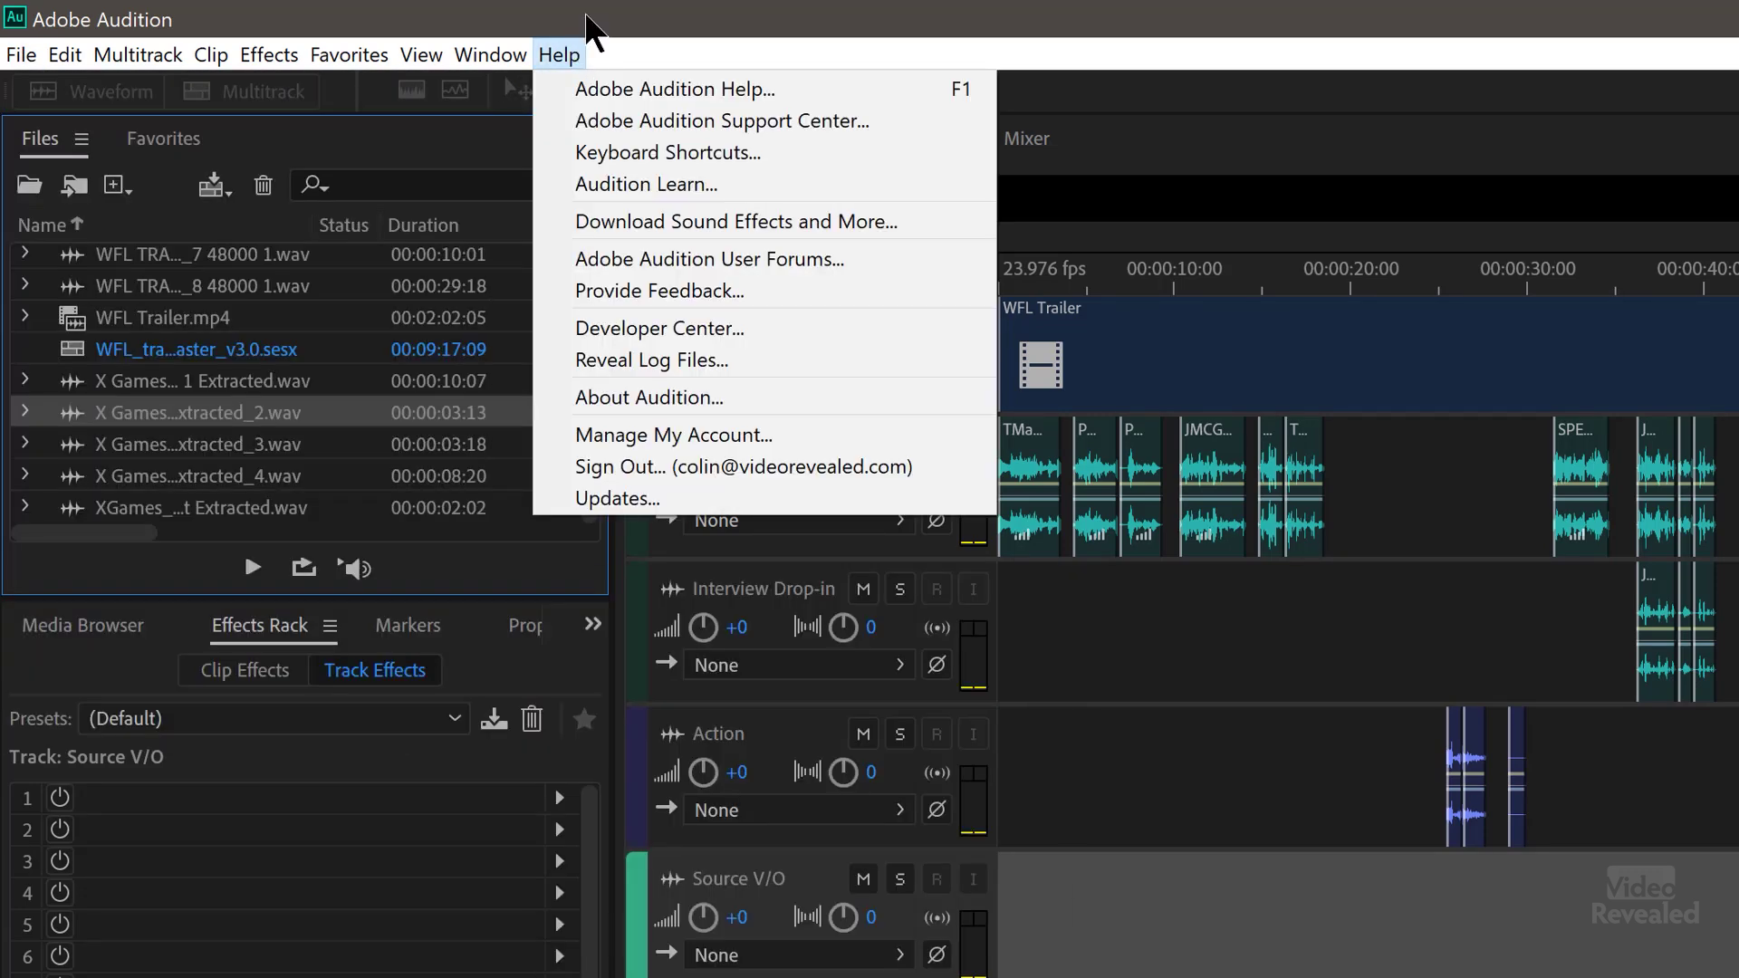
click(580, 27)
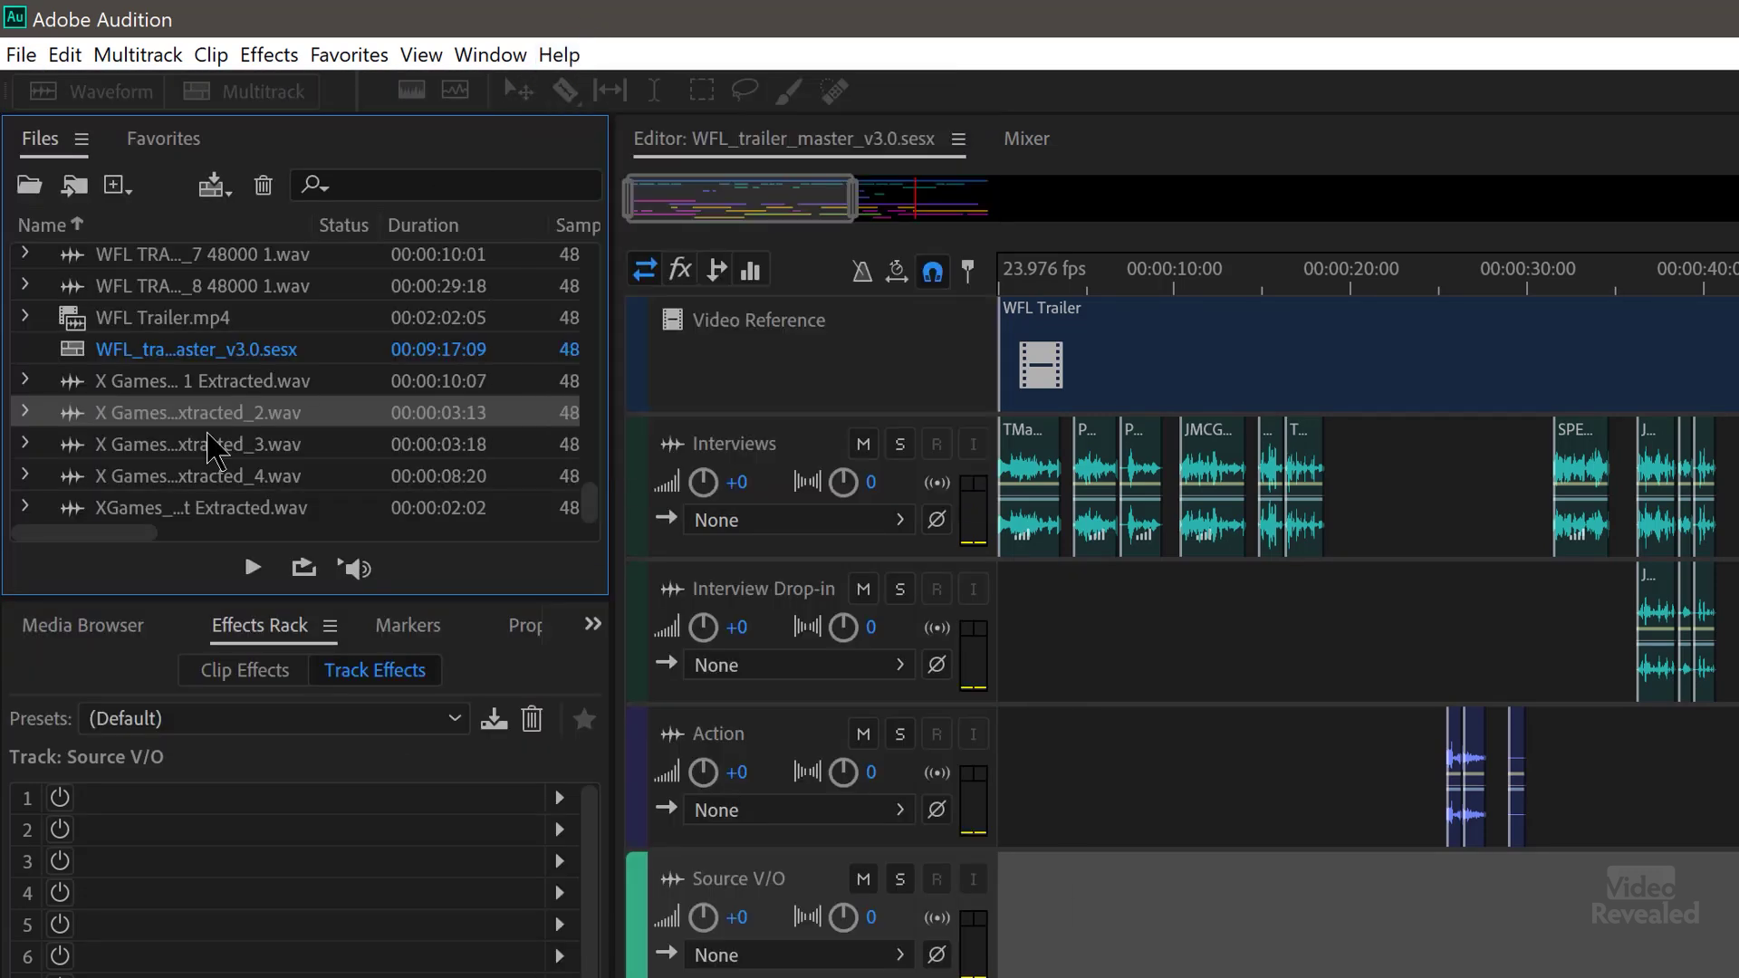
Step: Open X Games _2.wav in the waveform editor and compare its File > Export options
double_click(72, 415)
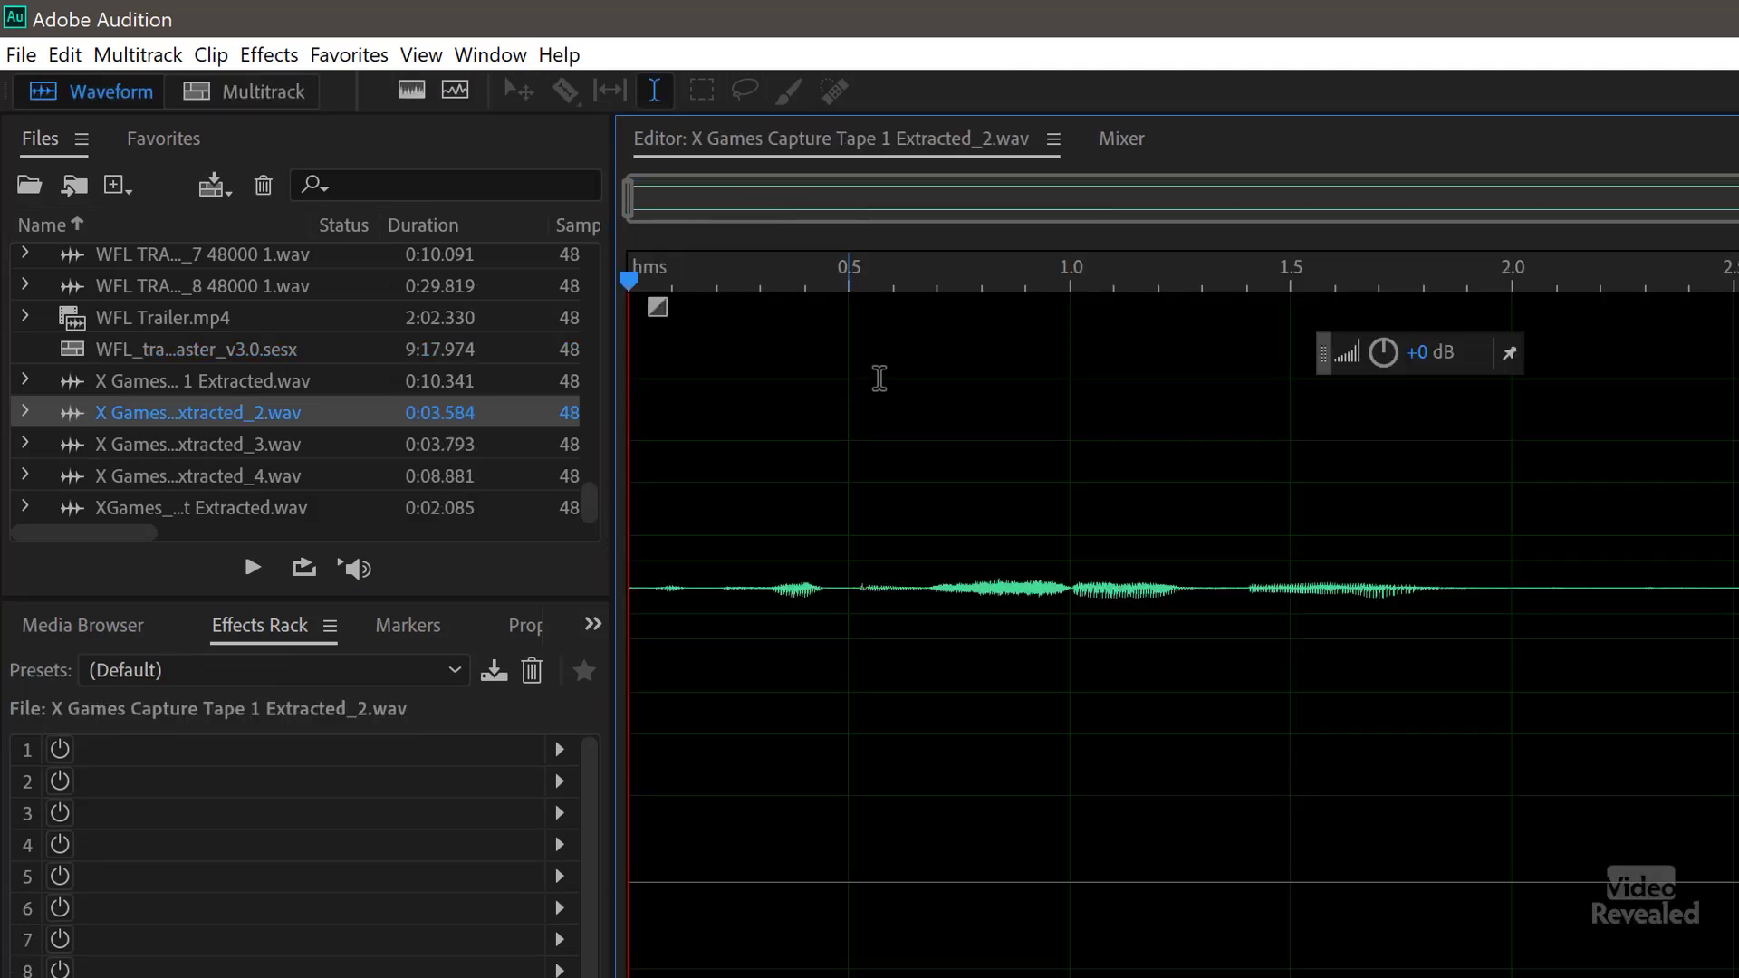
click(19, 55)
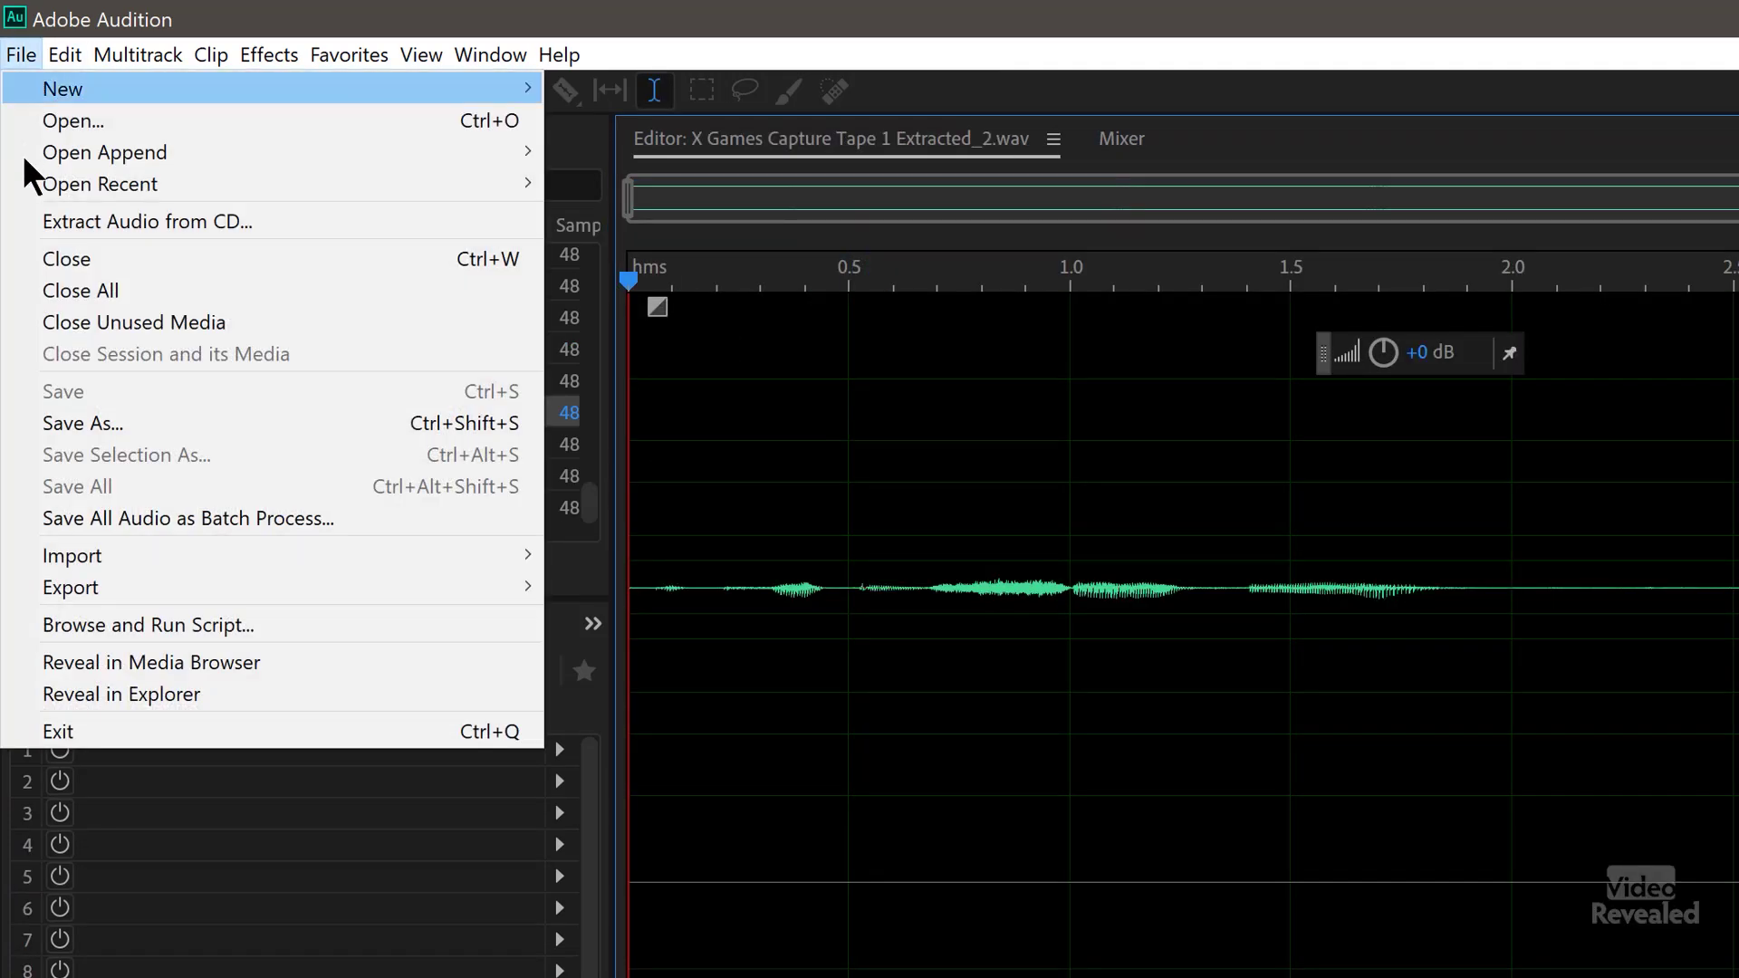
mouse_move(128, 597)
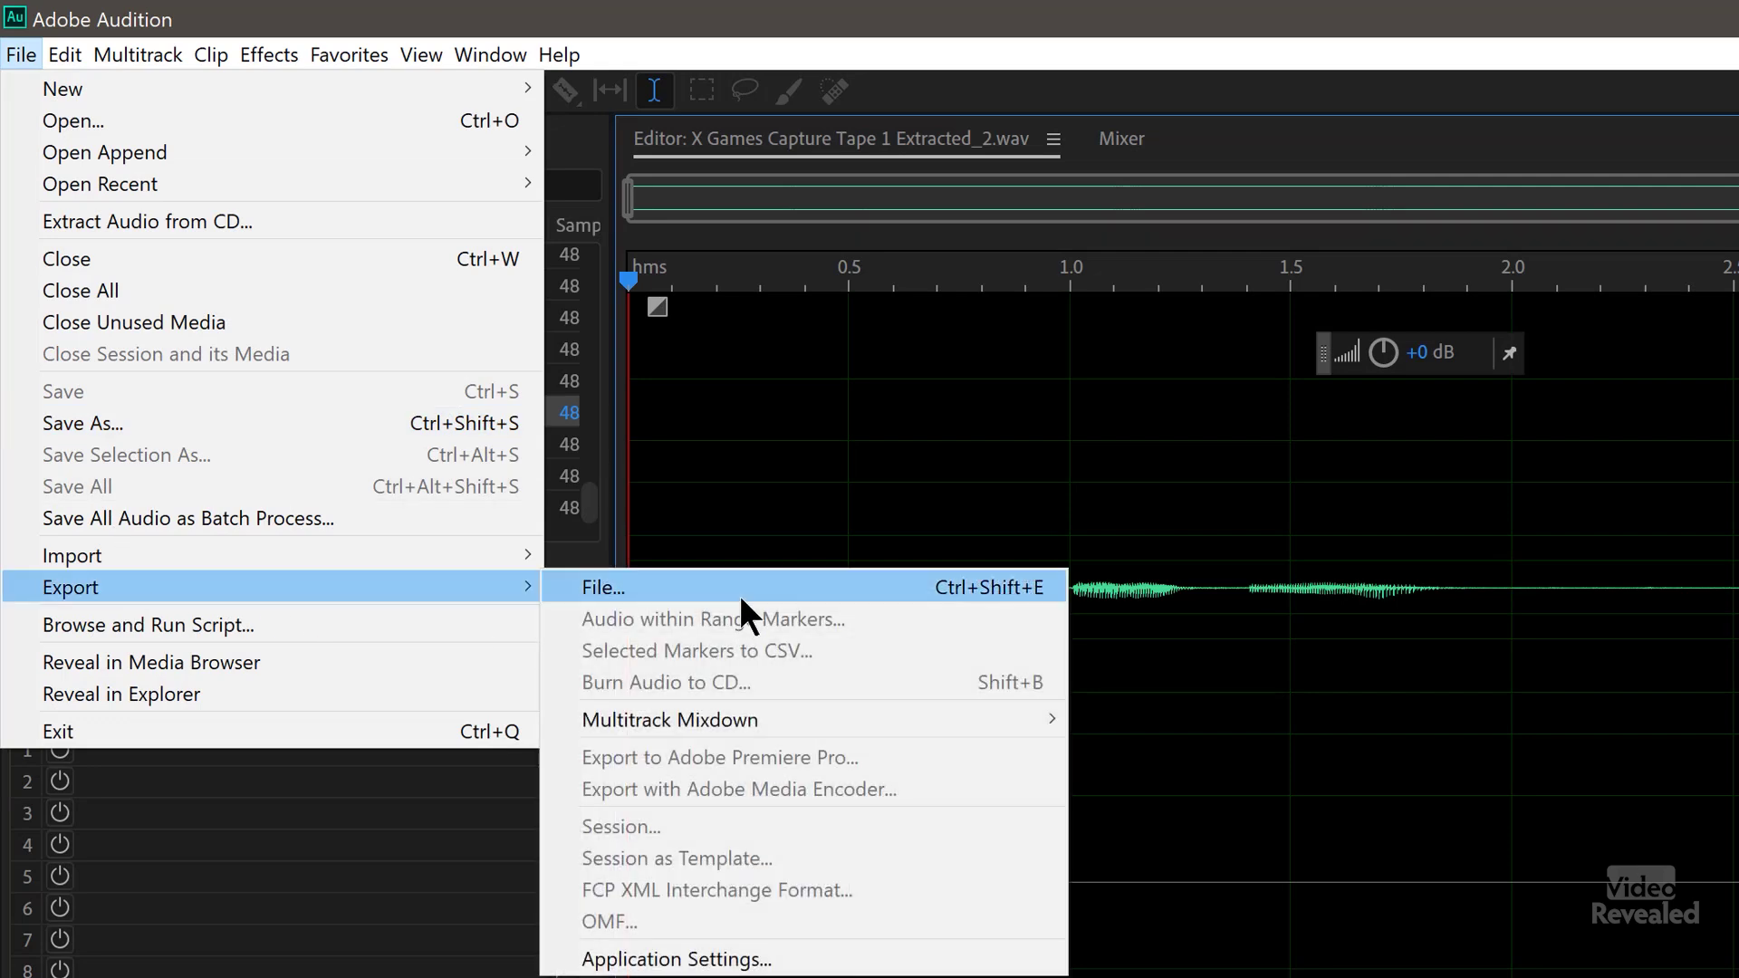
click(897, 398)
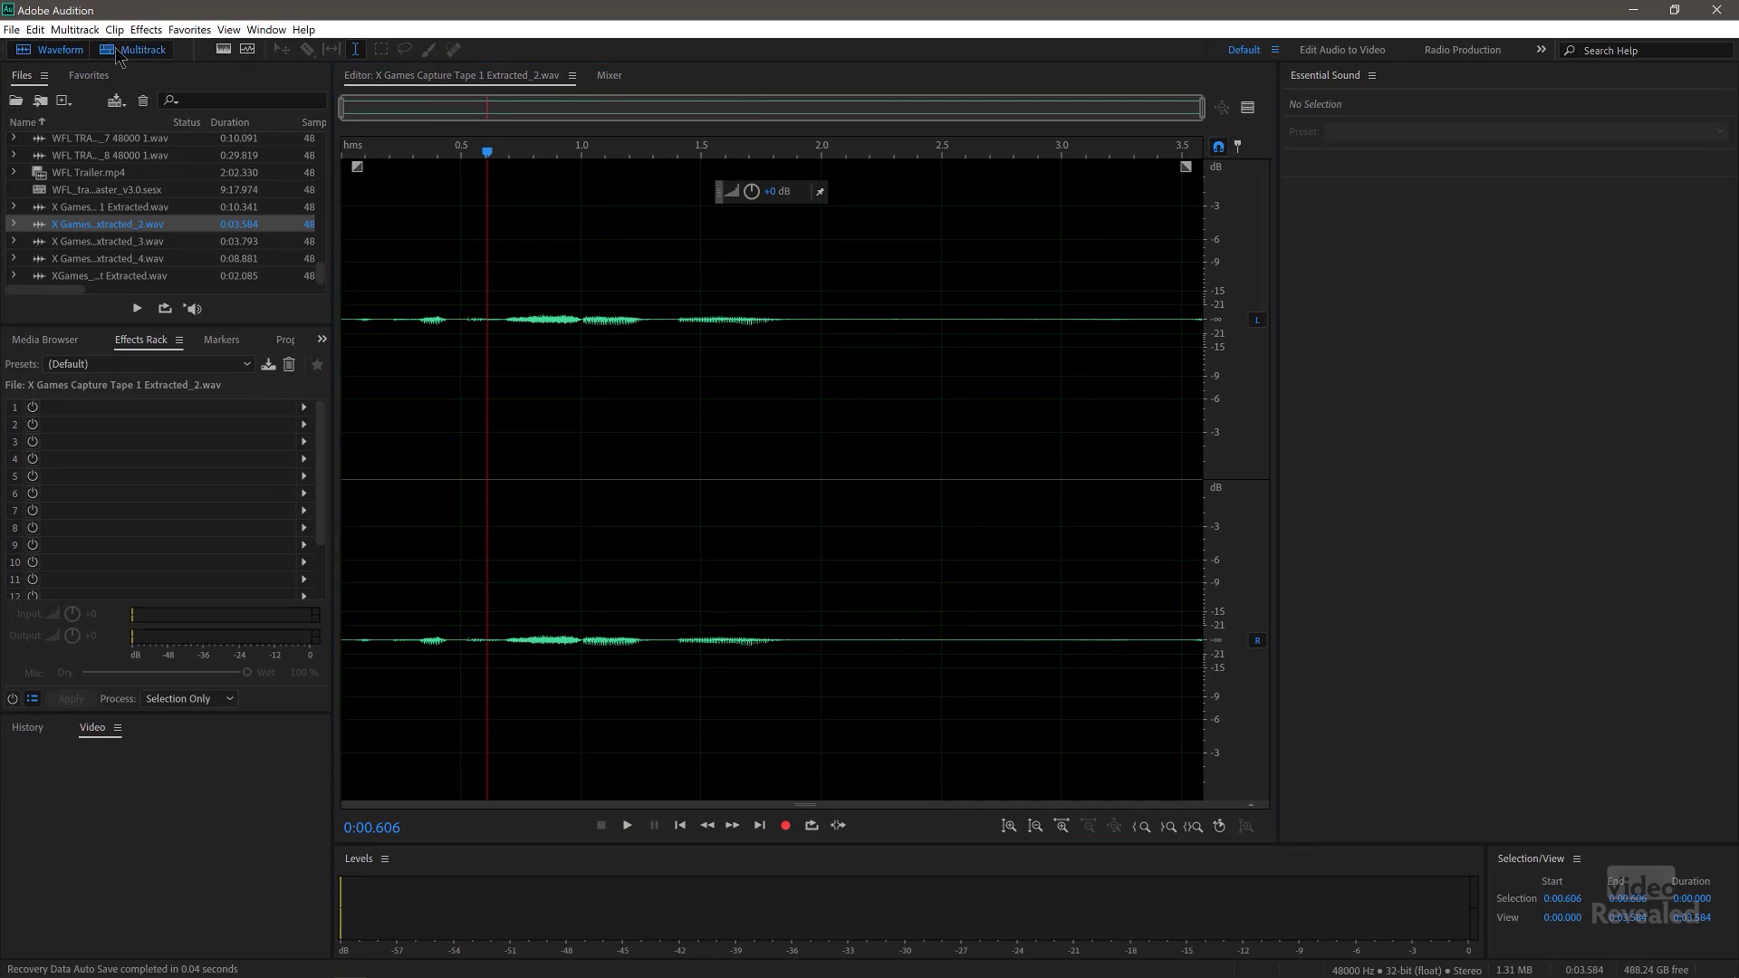
Step: Return to the multitrack session, set the playhead to 00:00:17:18, and open the Interviews clip
click(133, 50)
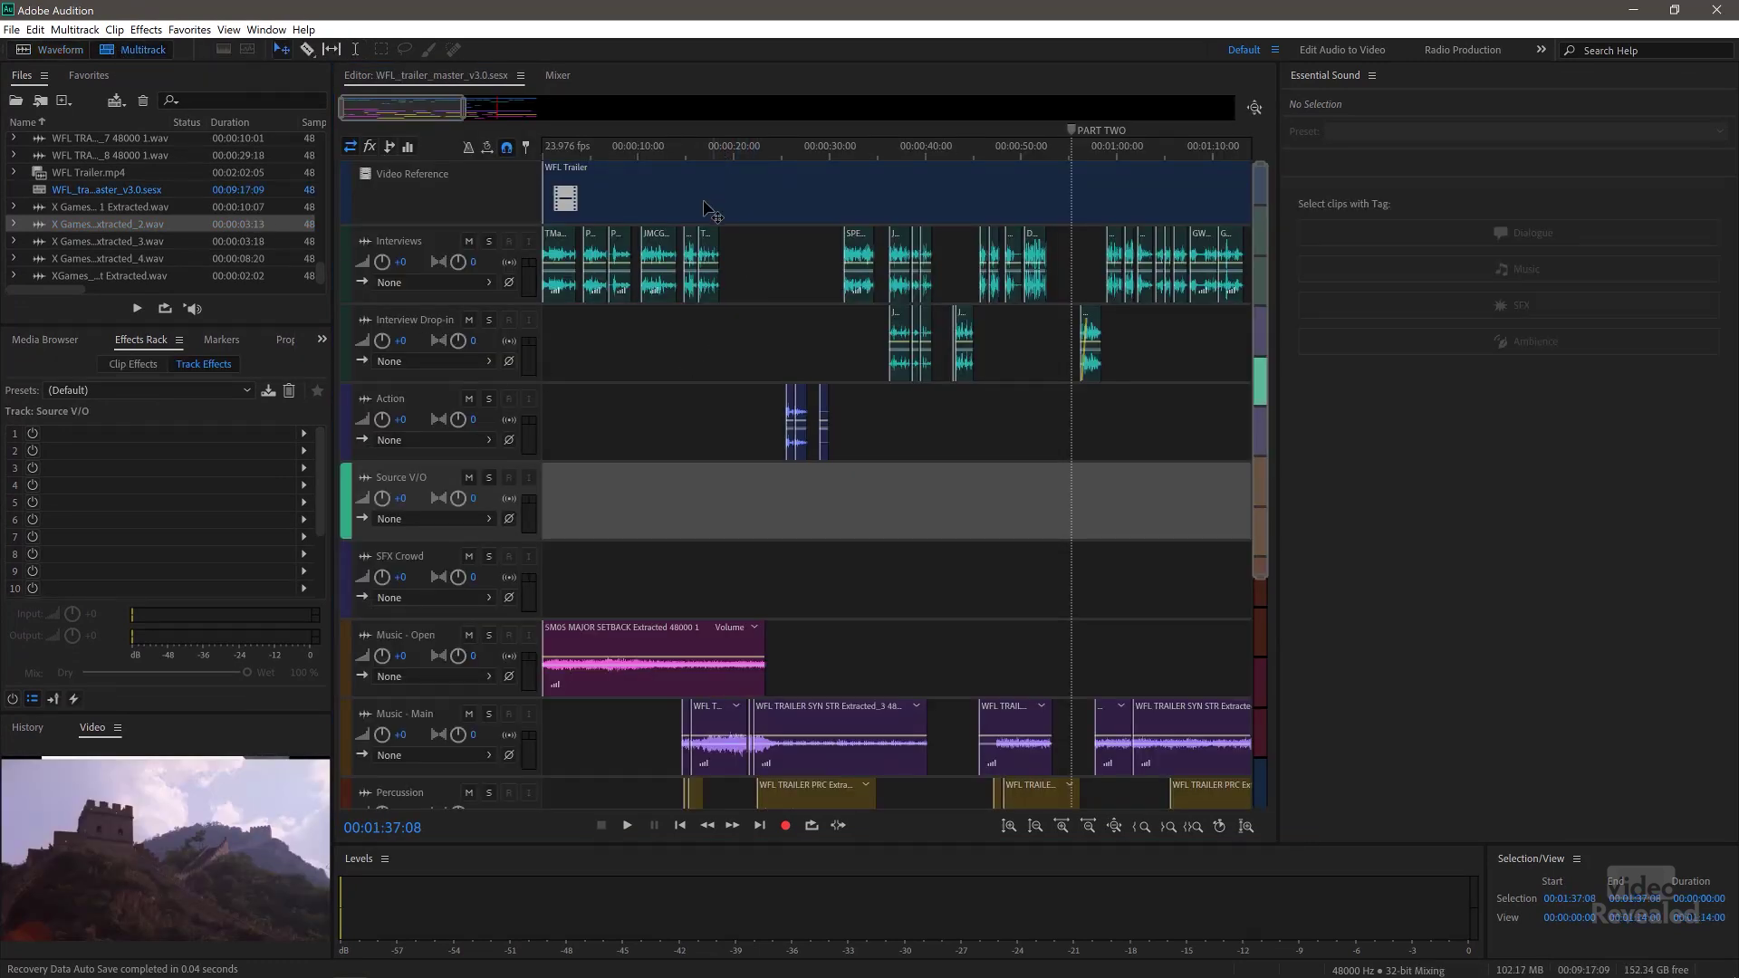
click(713, 147)
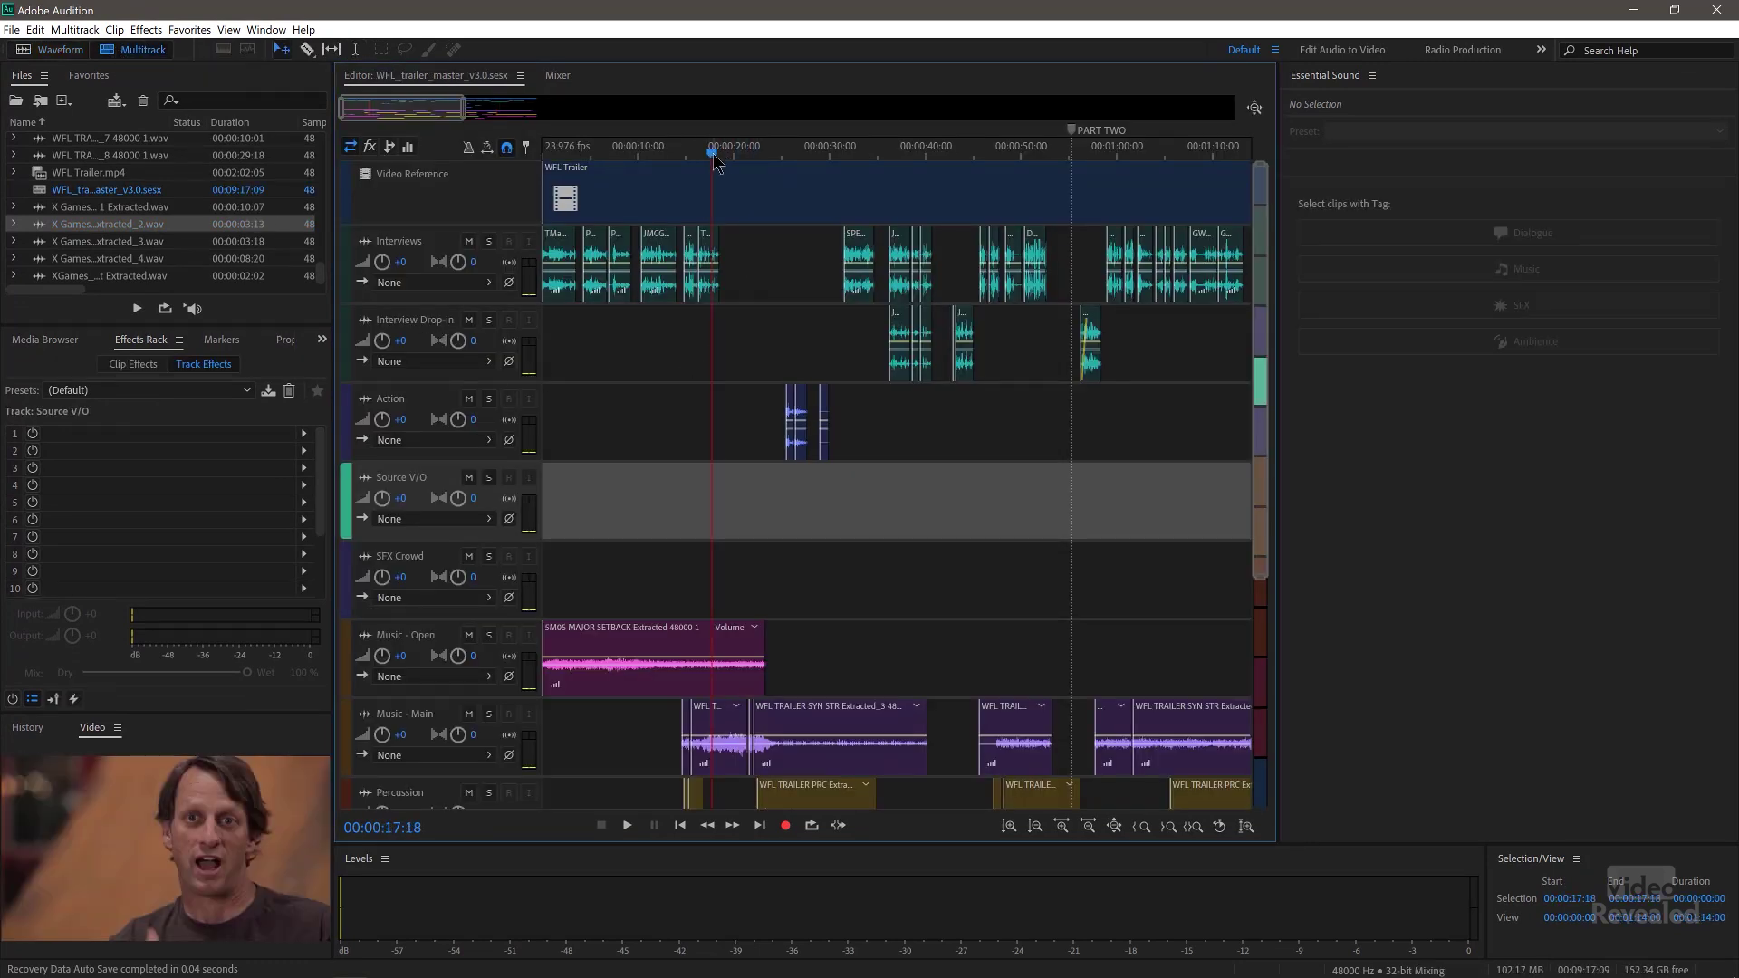
double_click(709, 250)
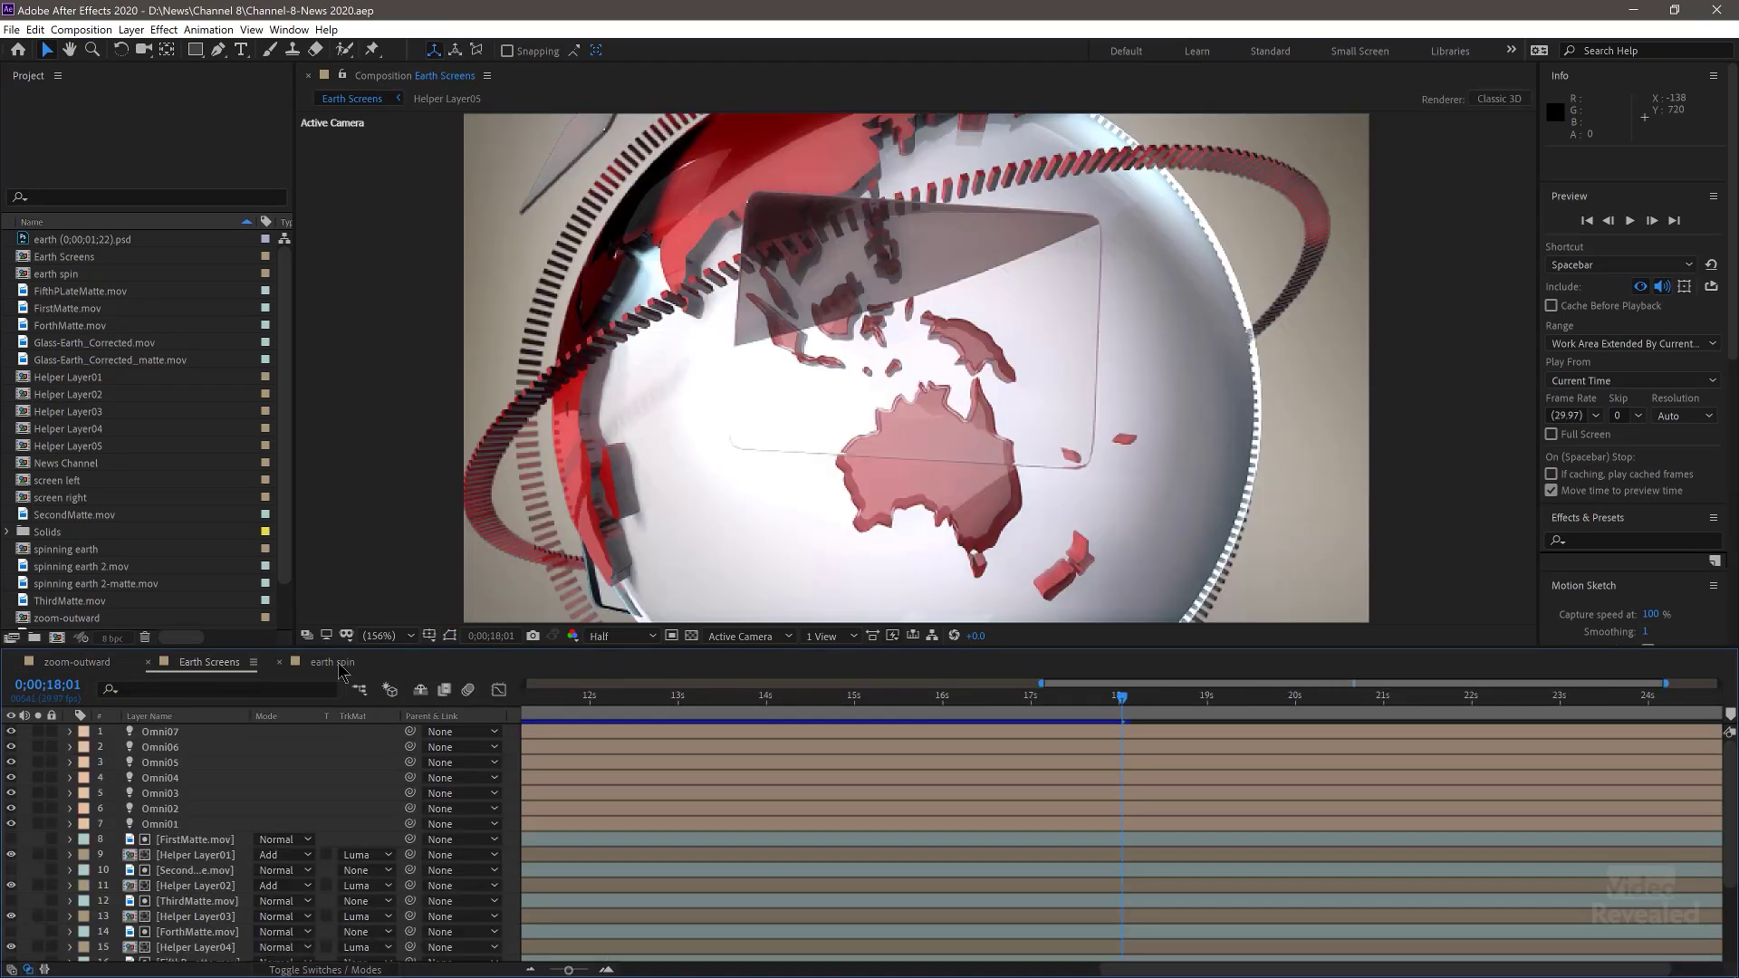
Step: Switch to the zoom-outward composition, focus the Project panel, and show the File > Export options
click(79, 662)
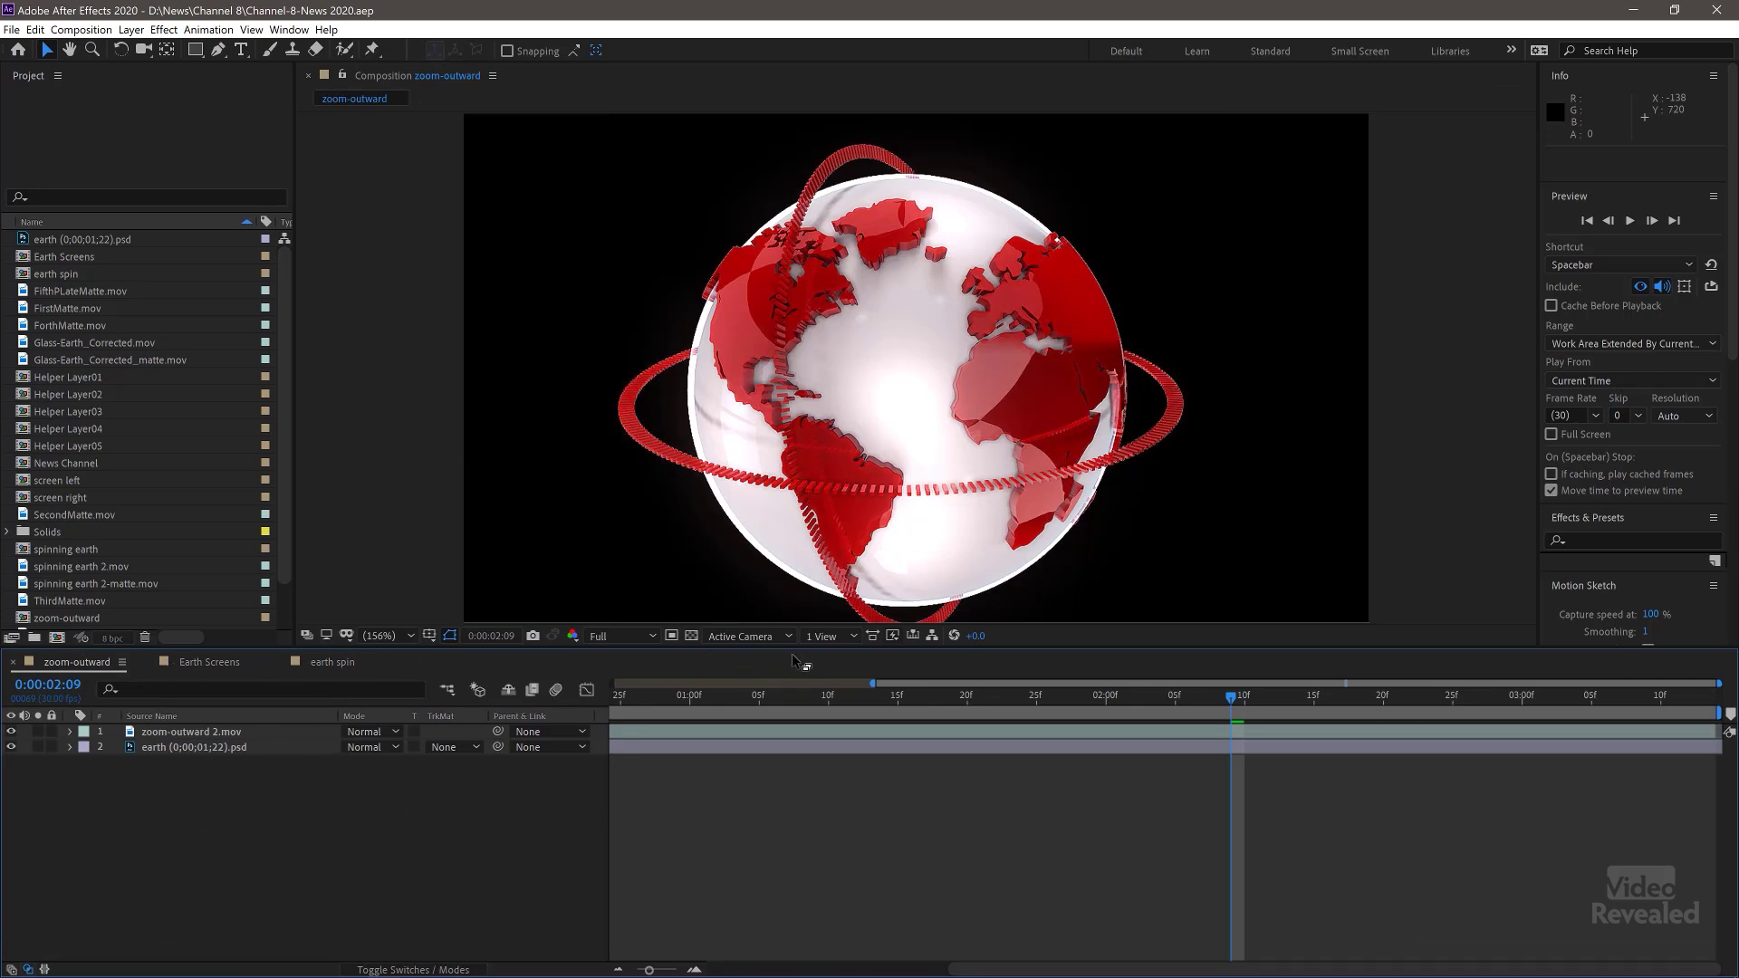
click(169, 153)
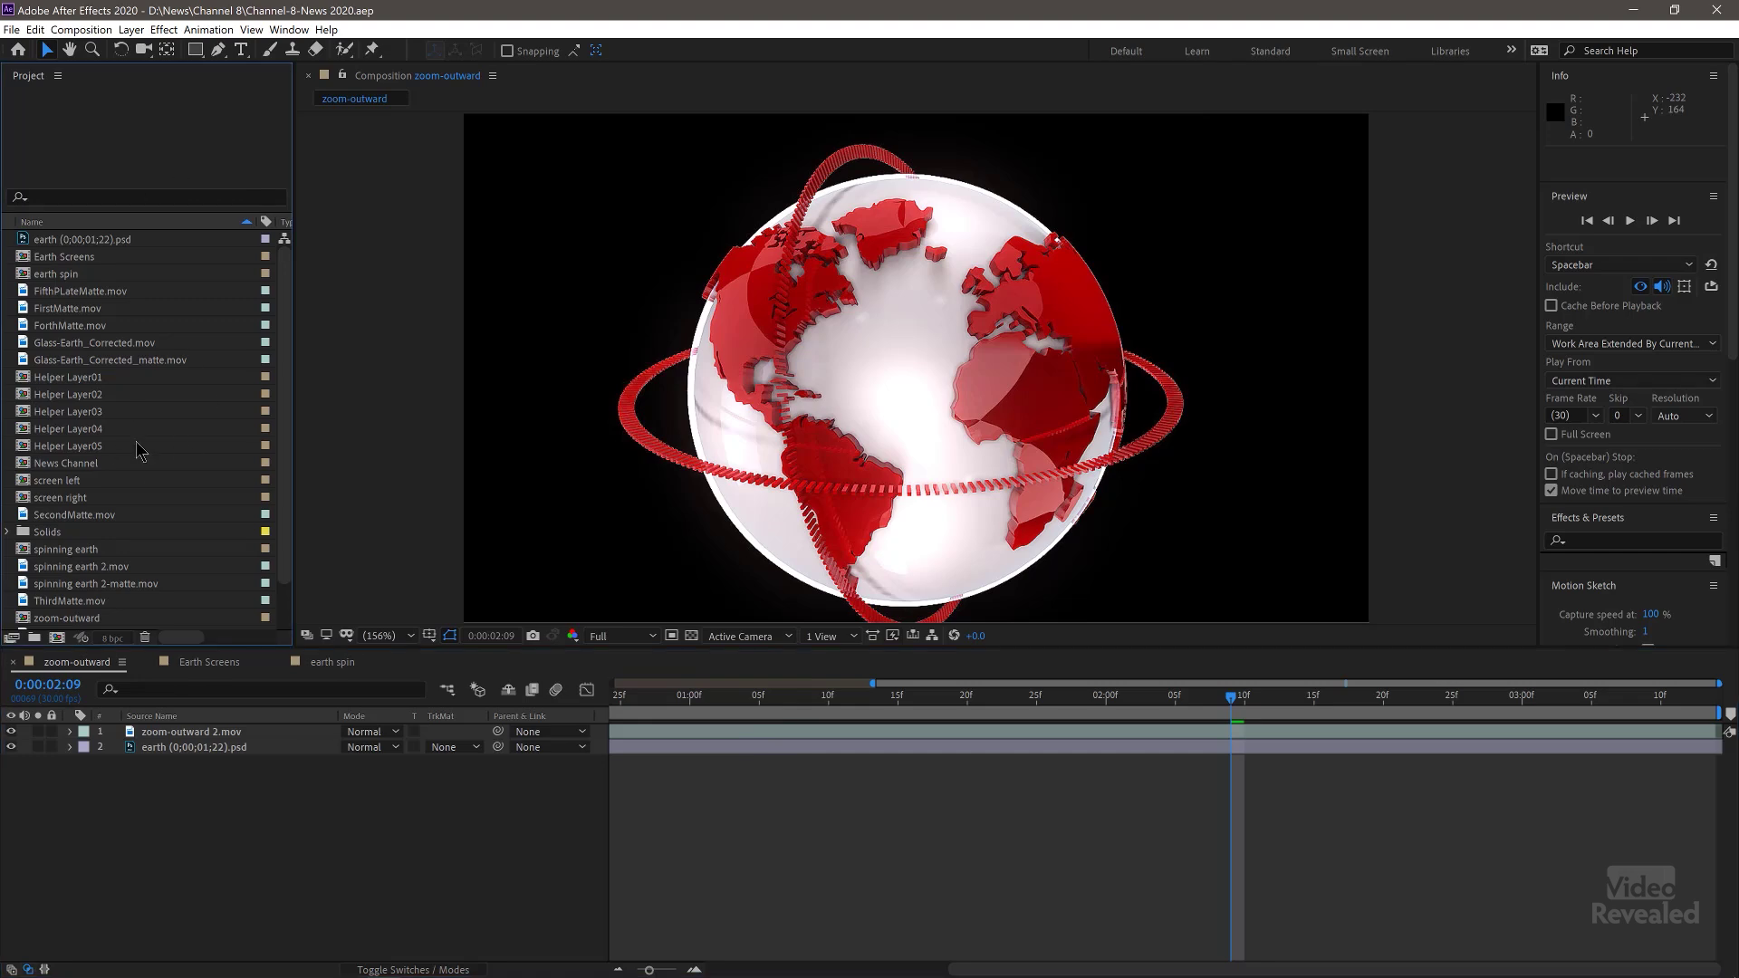
click(14, 29)
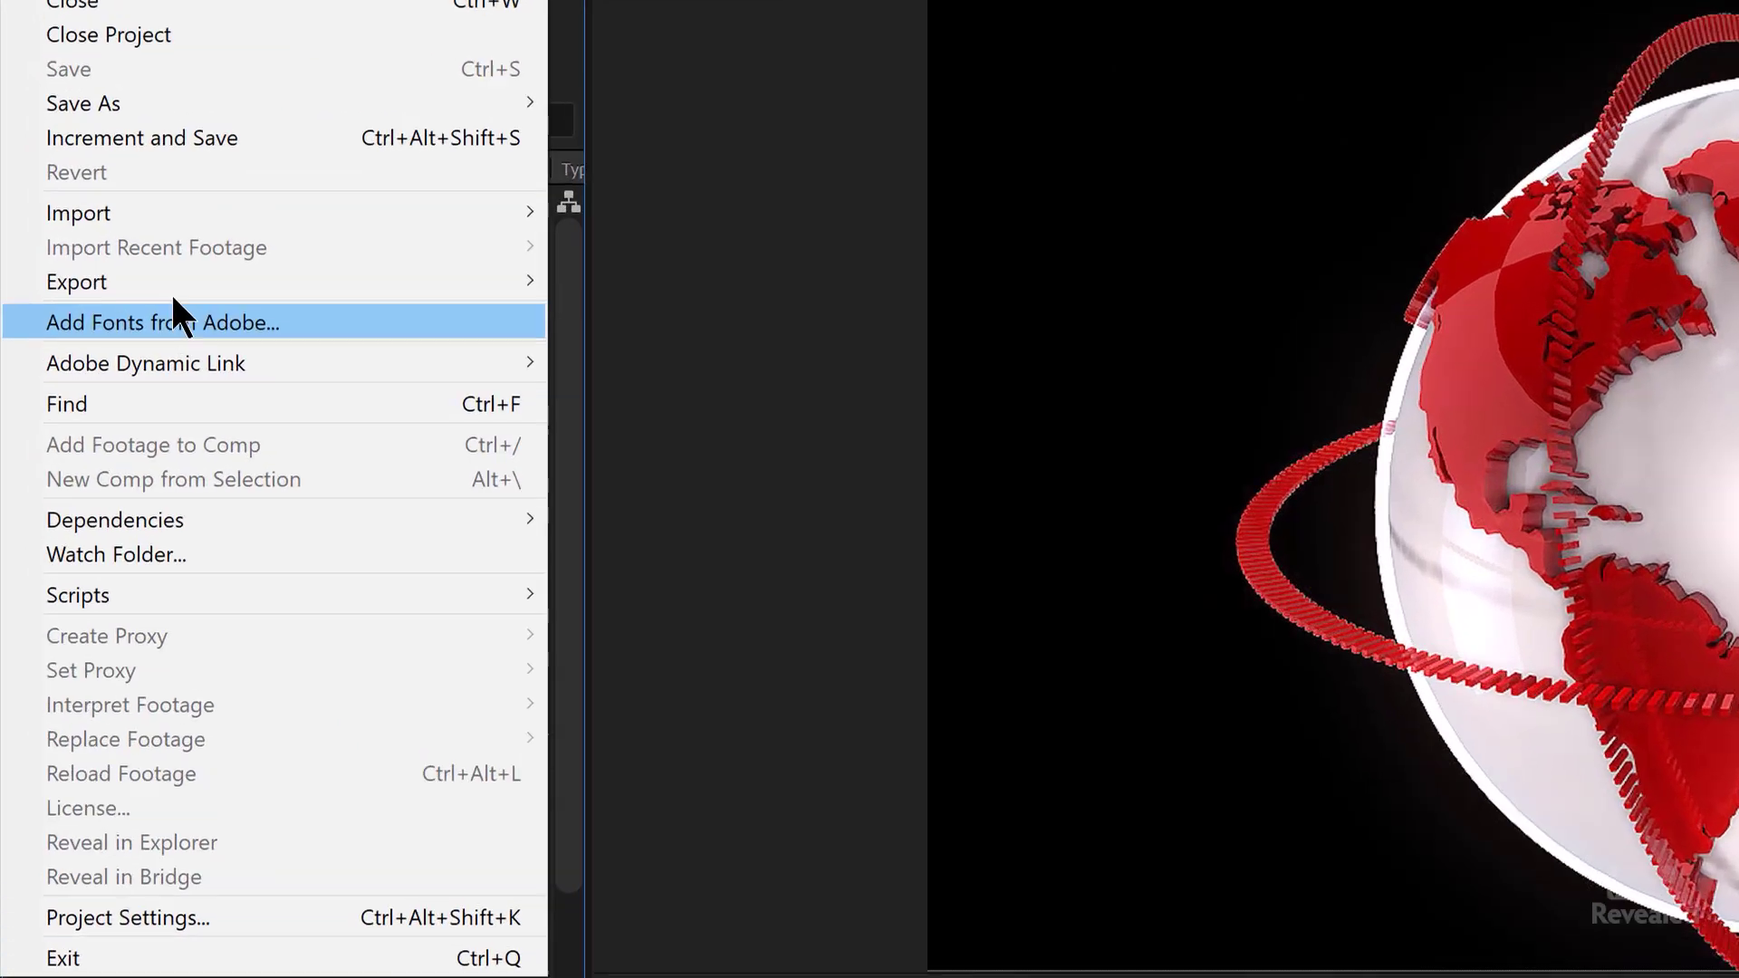
mouse_move(83, 280)
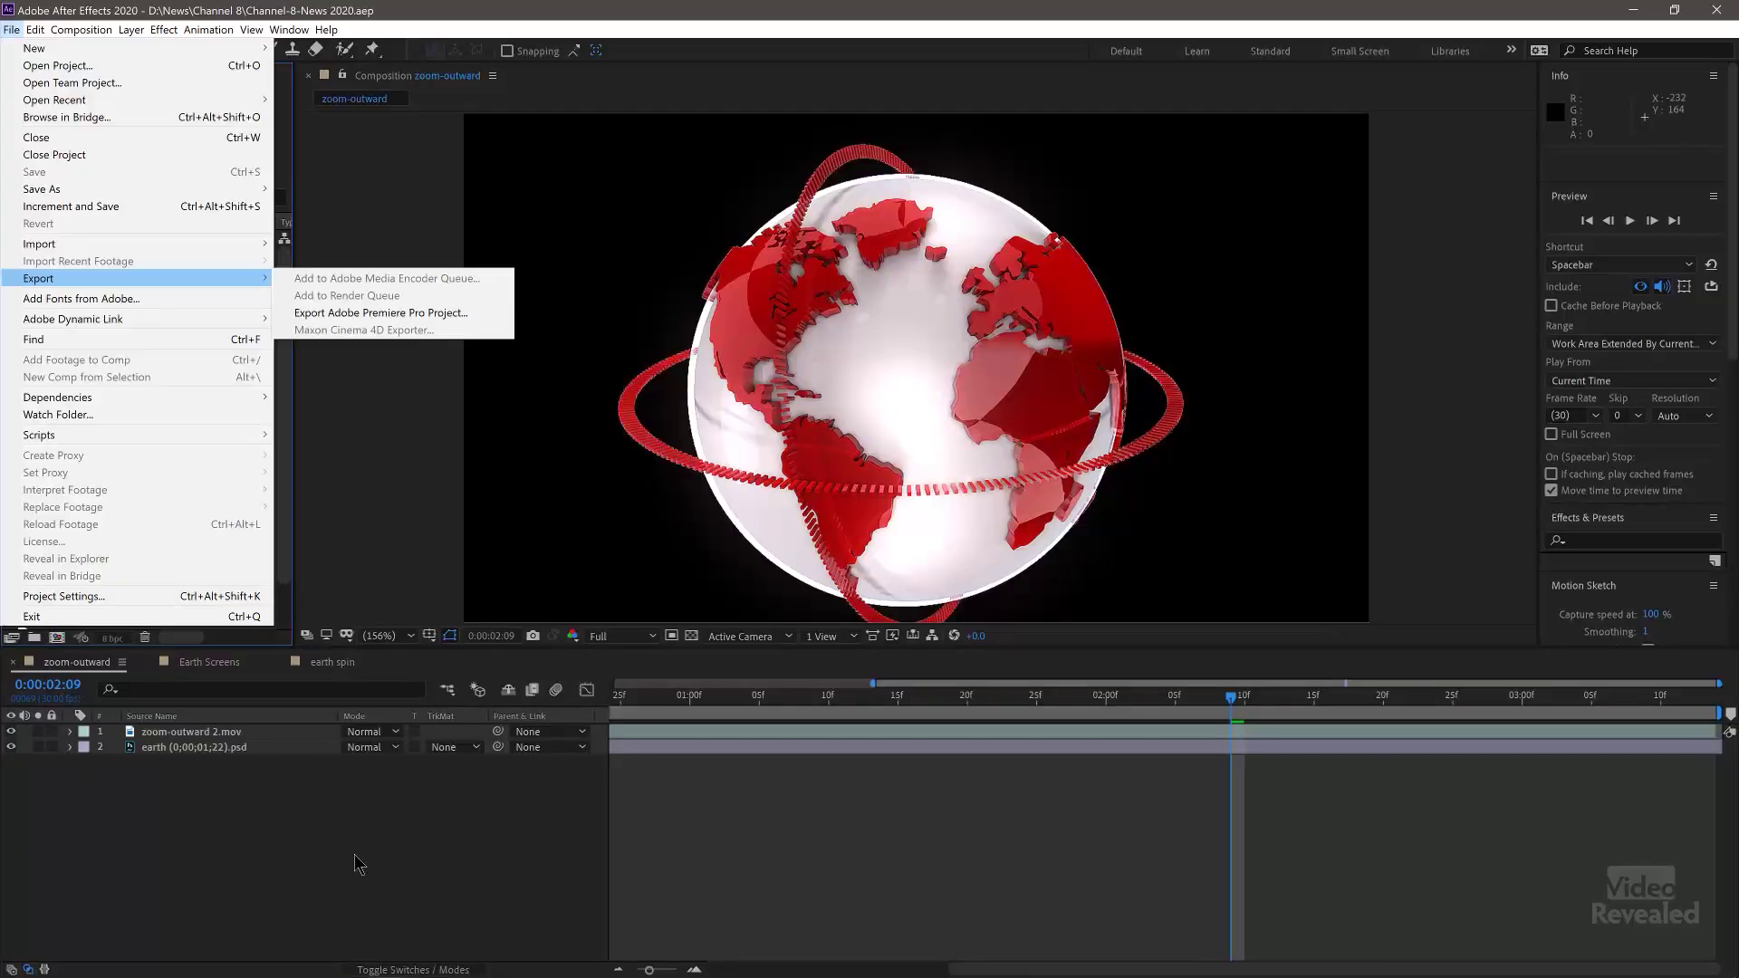
click(355, 849)
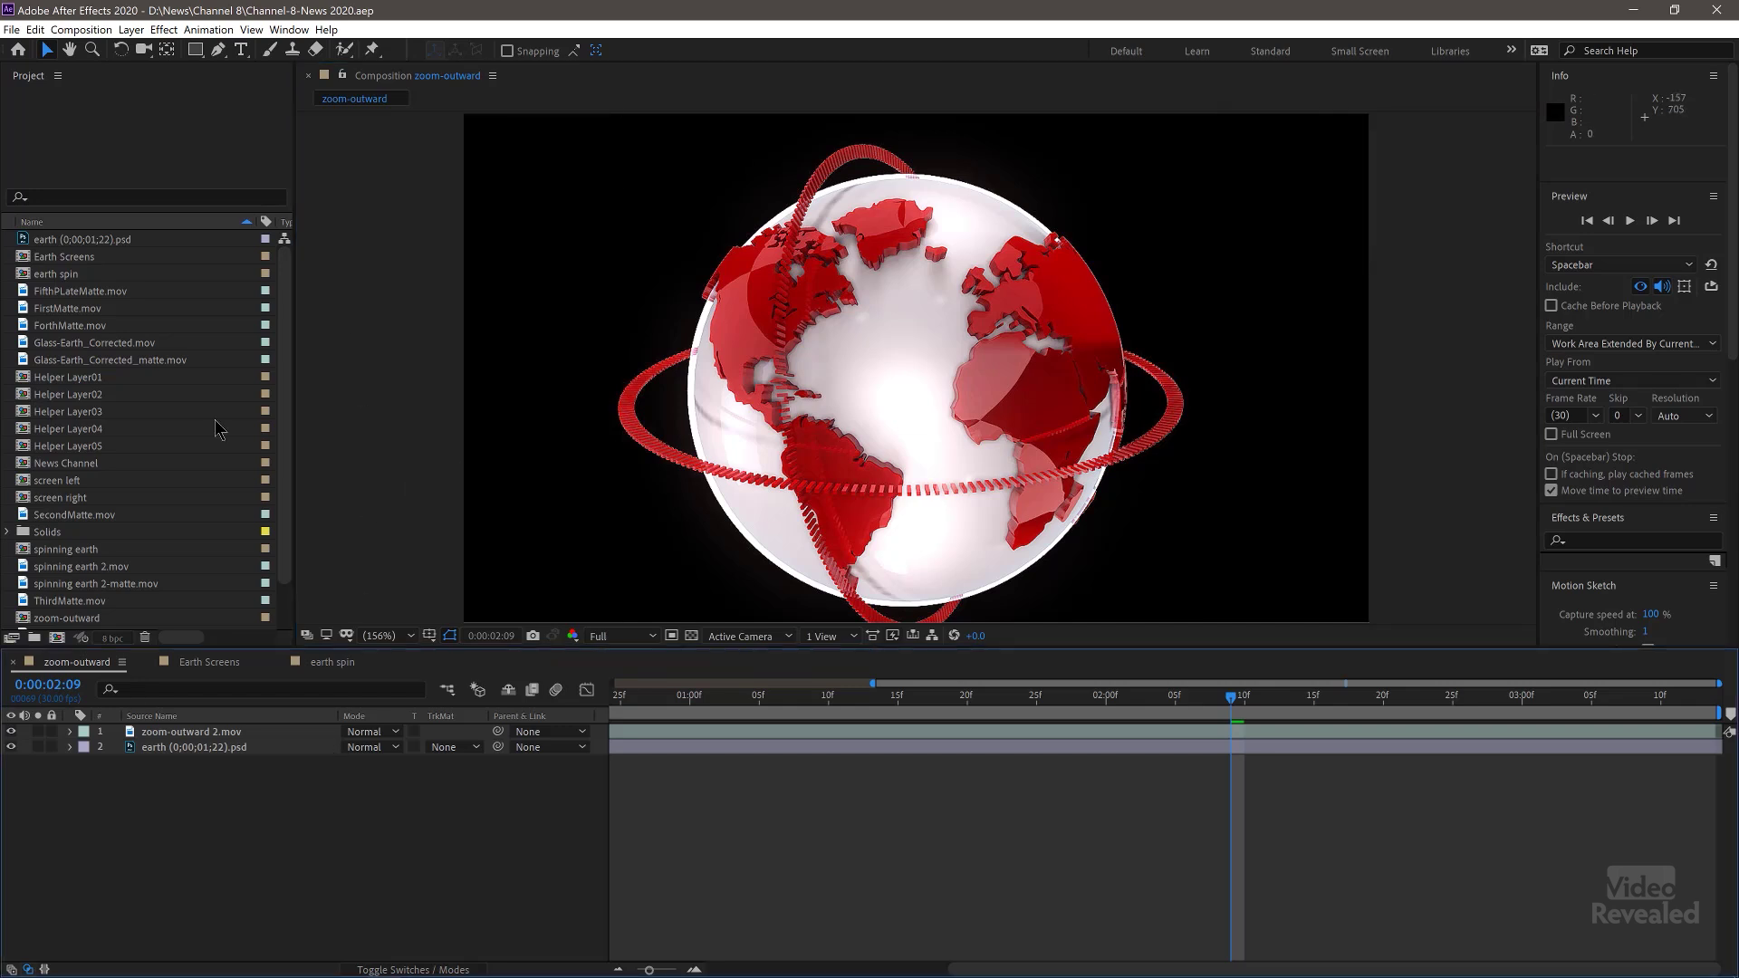
click(11, 30)
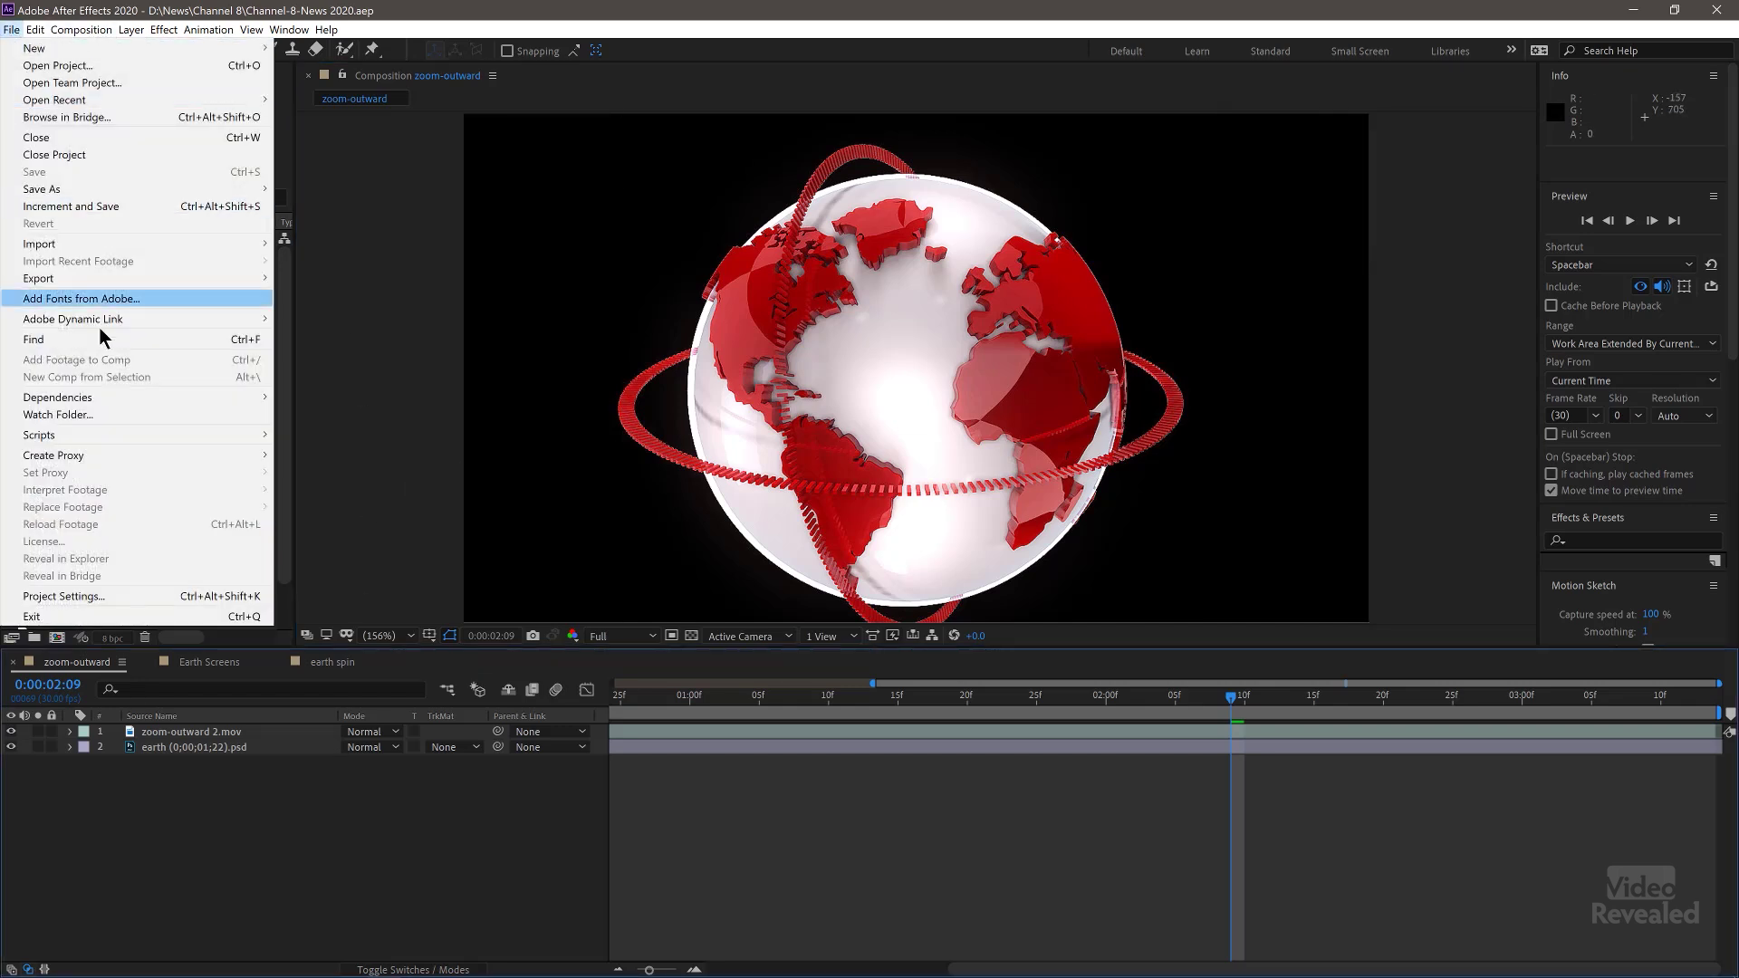
mouse_move(116, 288)
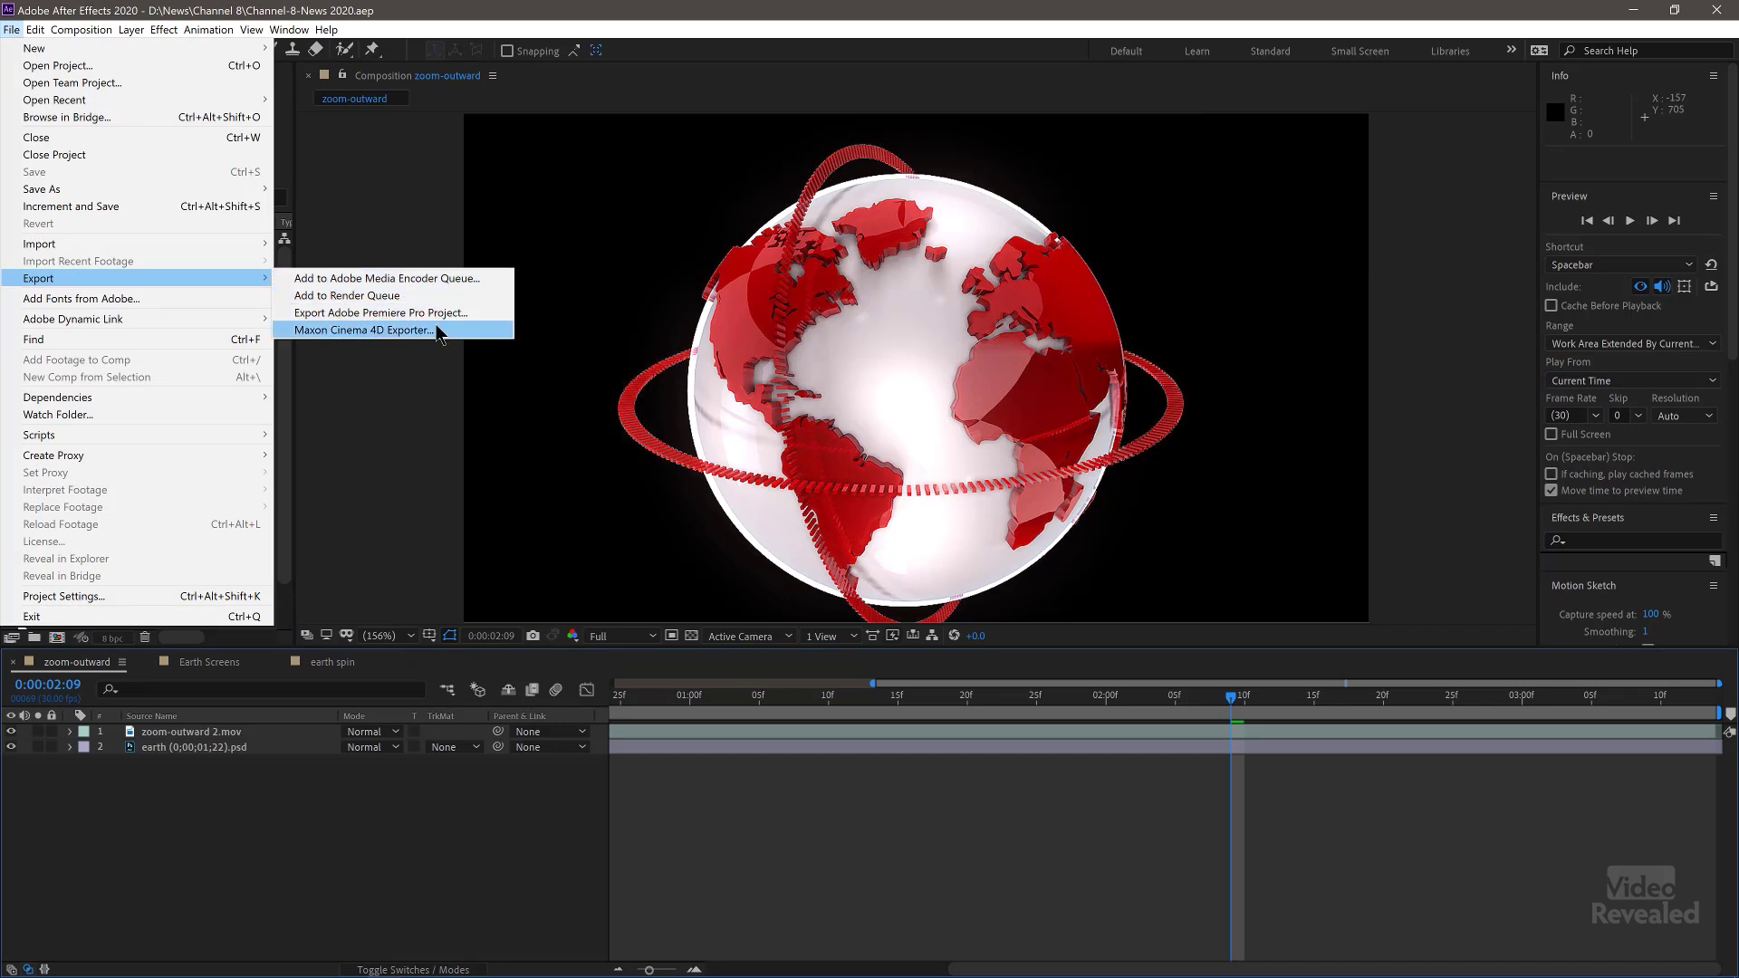
click(331, 803)
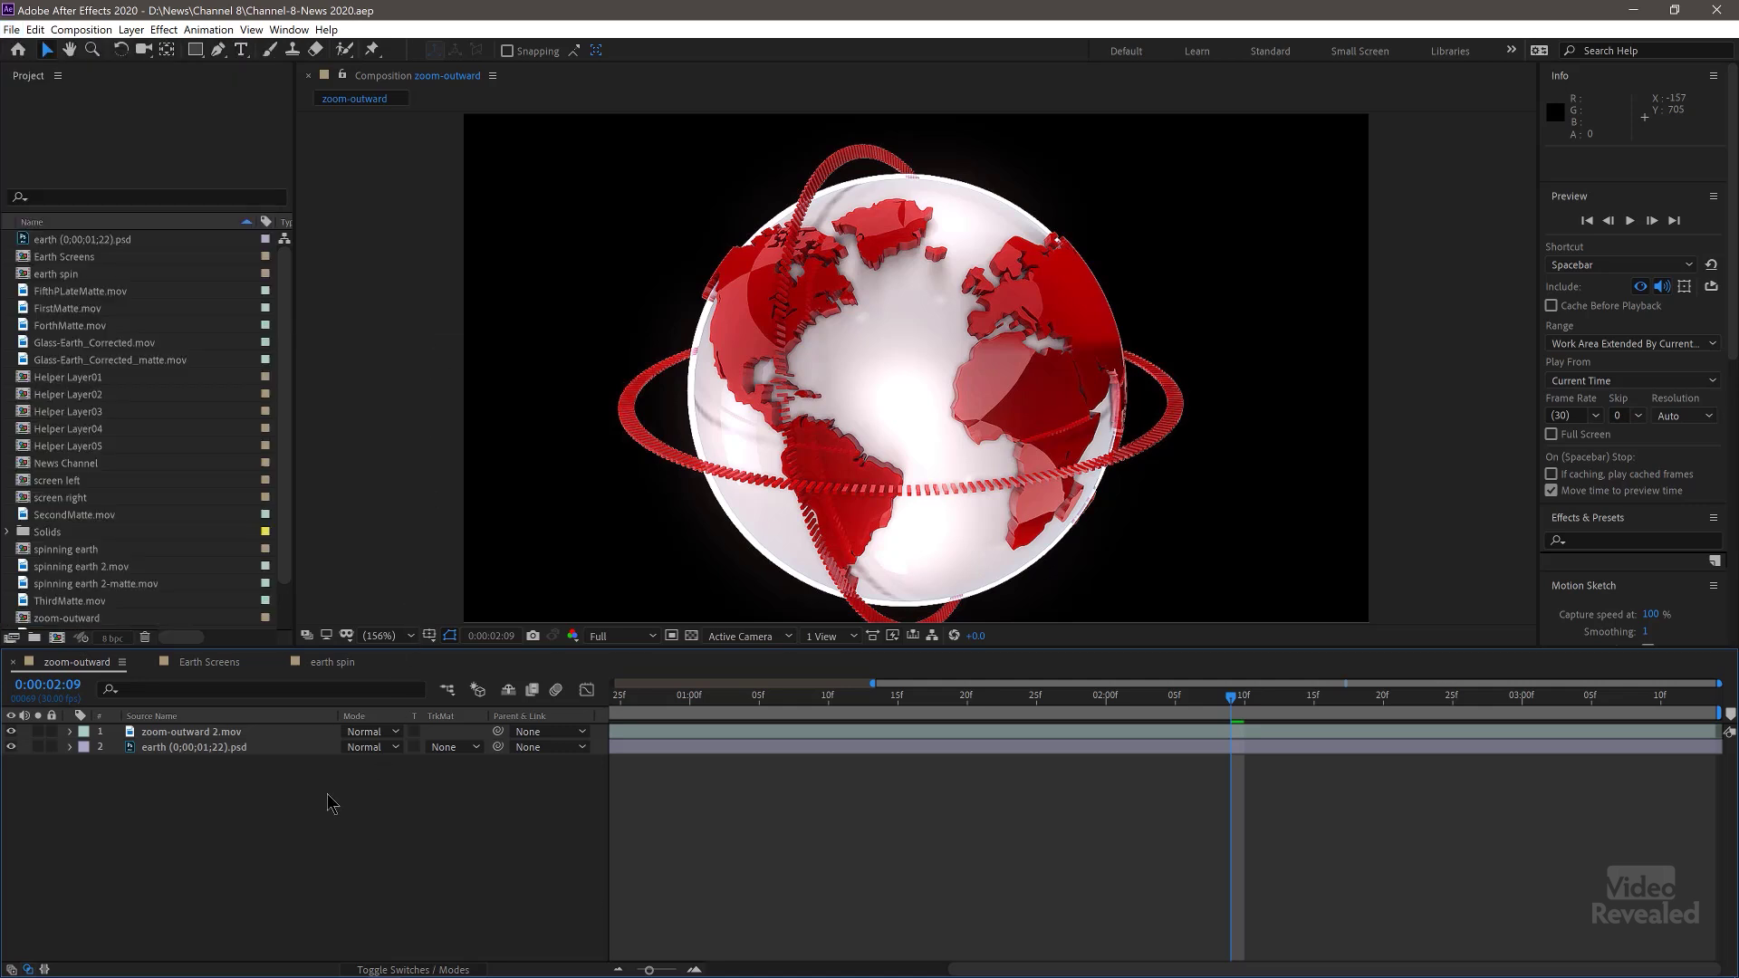